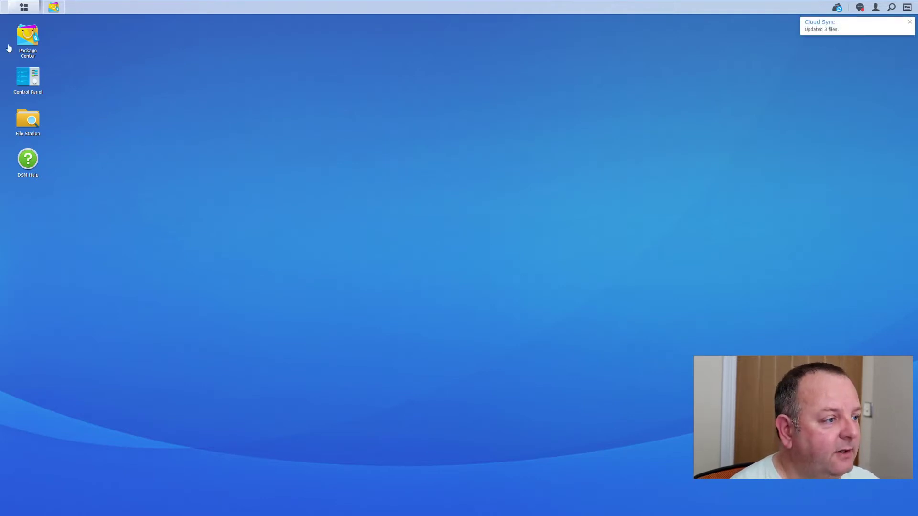
# - Install Synology Drive Server from Package Center, allow its firewall port, open it and refresh the page
pyautogui.click(23, 45)
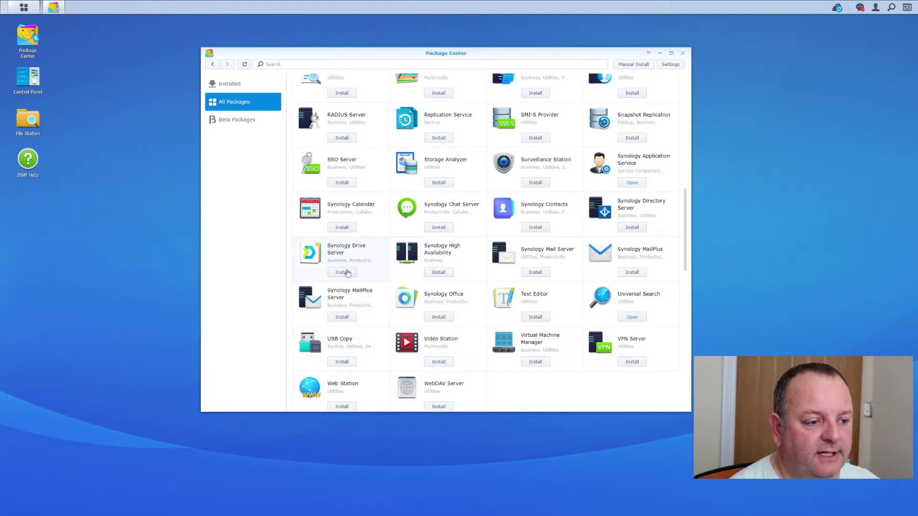
pyautogui.click(347, 273)
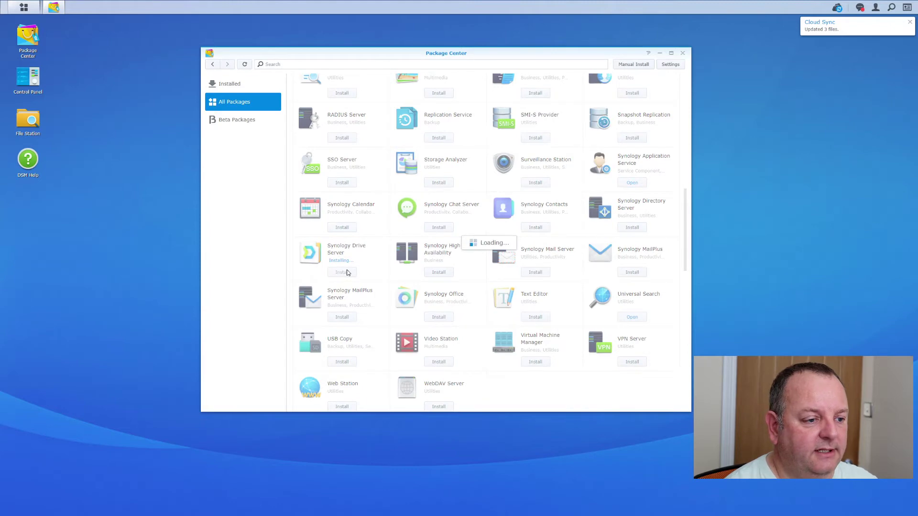
pyautogui.press('Return')
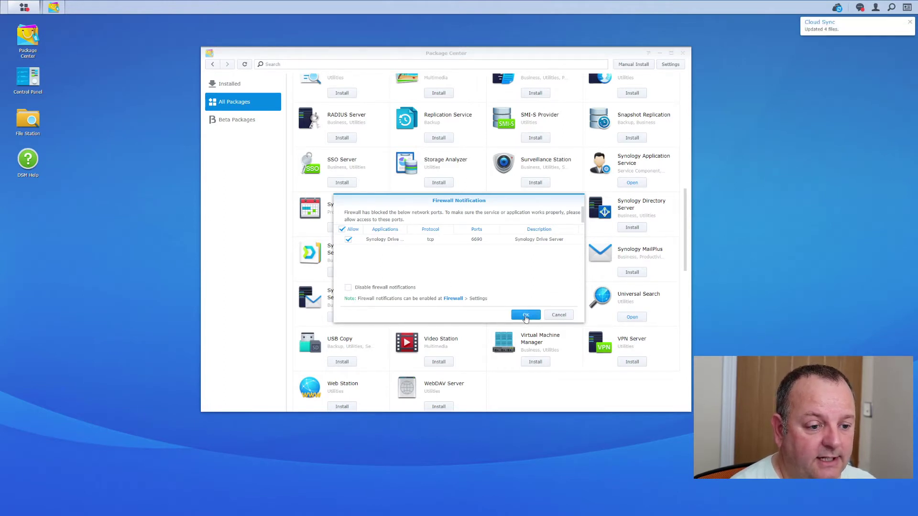
pyautogui.click(526, 317)
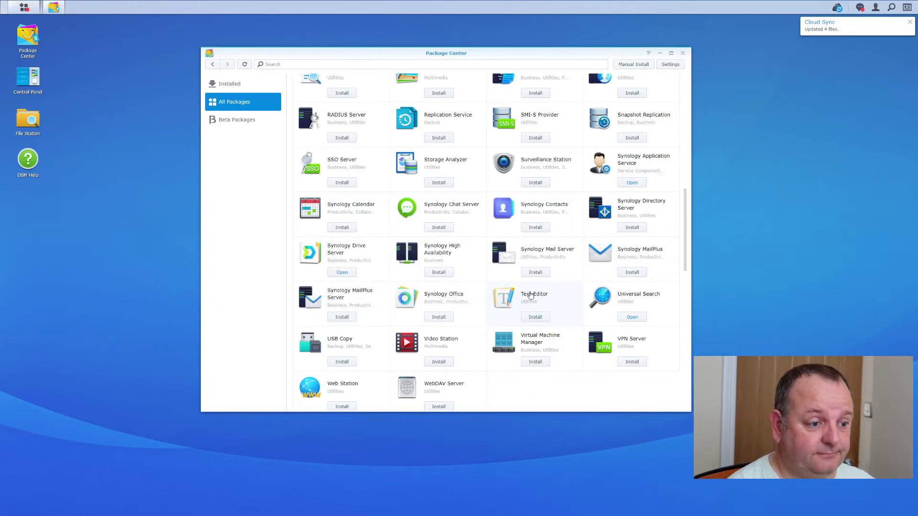
pyautogui.click(348, 277)
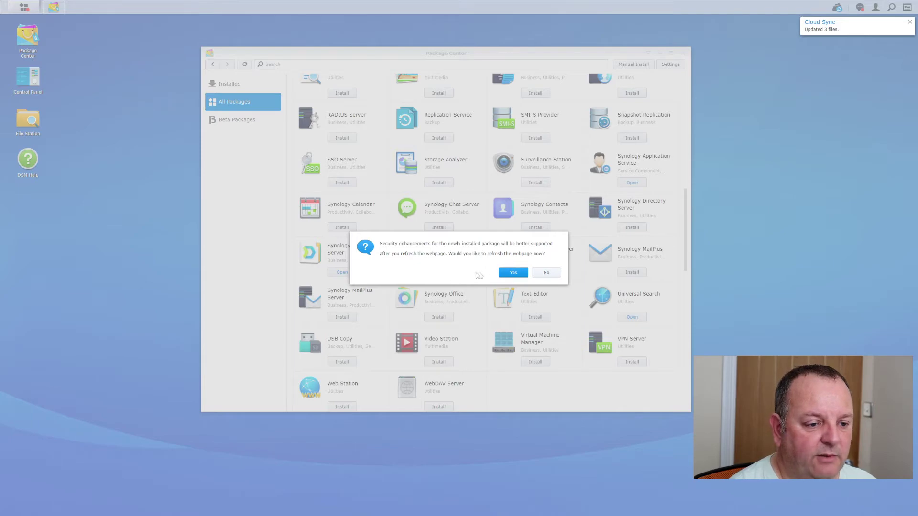
pyautogui.click(522, 275)
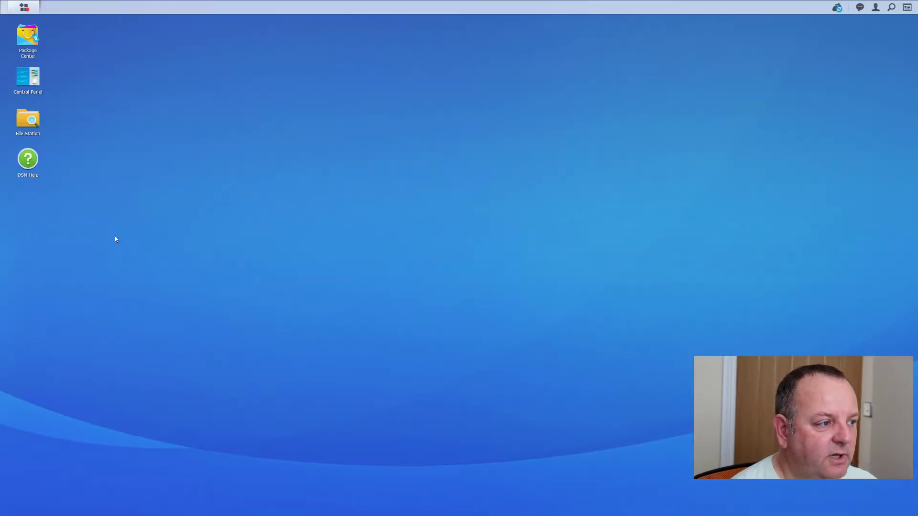
# - Launch Synology Drive Server from the Installed packages and pass the welcome pages to the Team Folder list
pyautogui.click(31, 48)
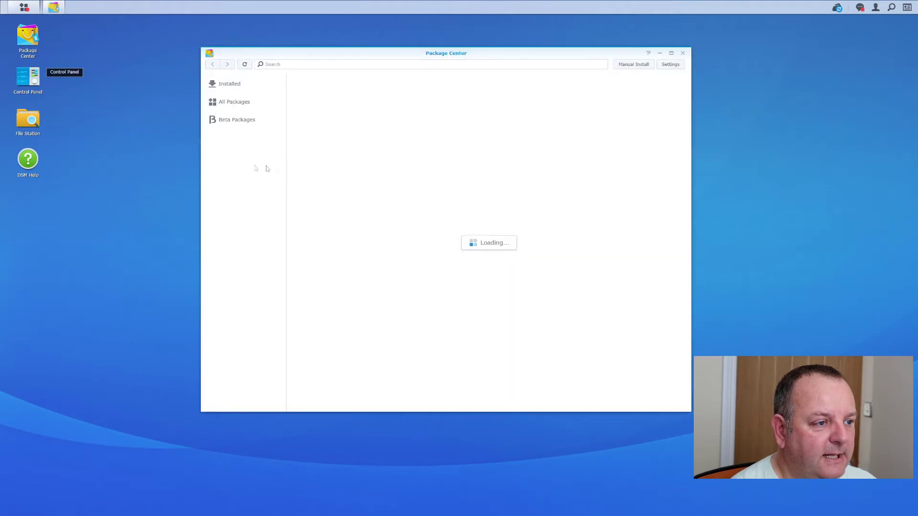
pyautogui.click(249, 88)
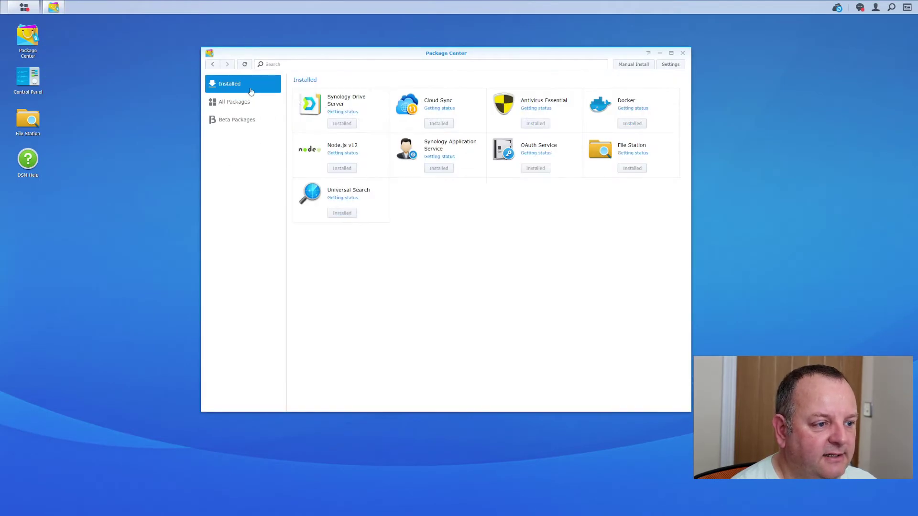
pyautogui.click(341, 117)
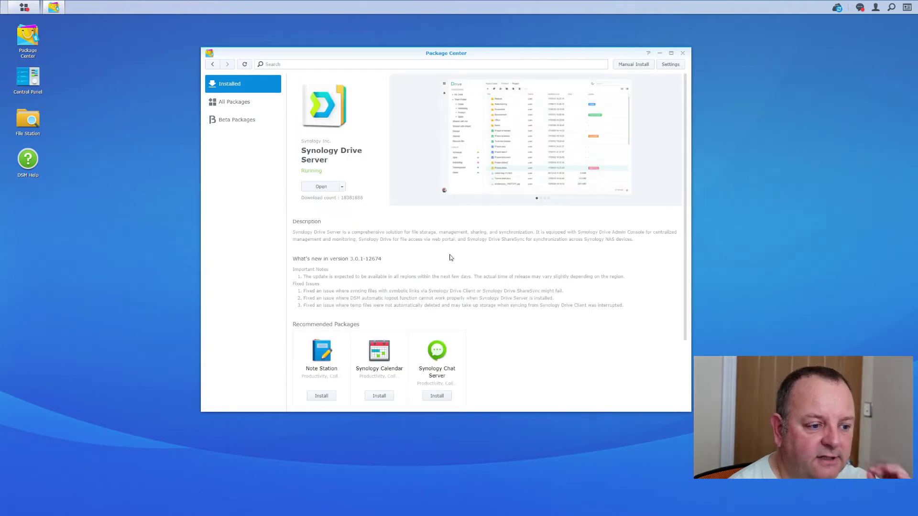
pyautogui.click(312, 187)
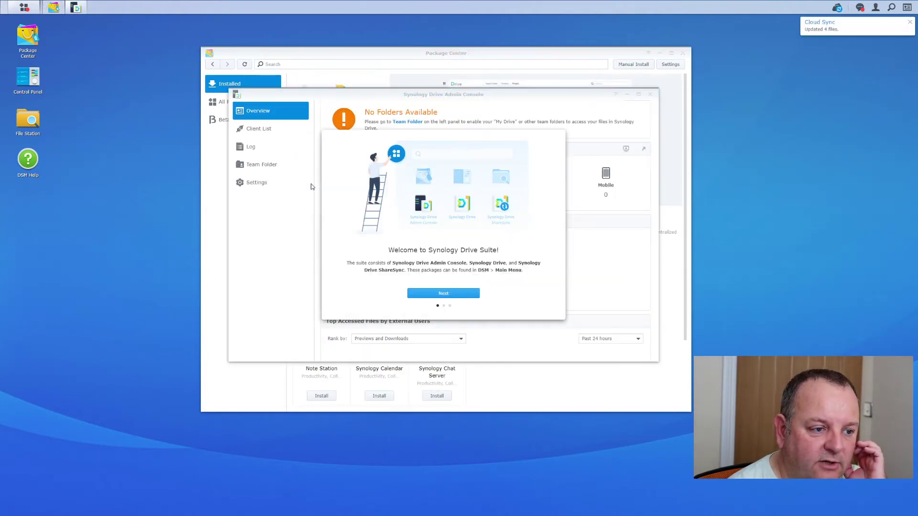
pyautogui.click(446, 295)
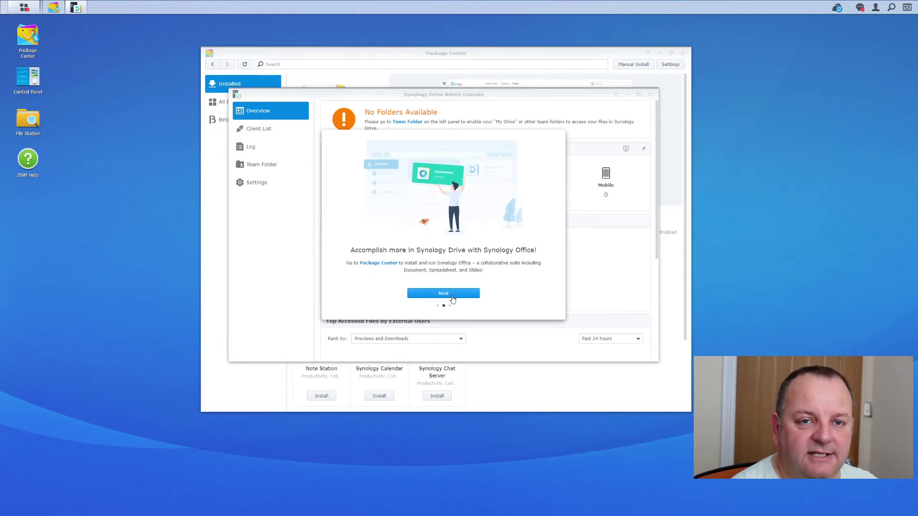
pyautogui.click(452, 296)
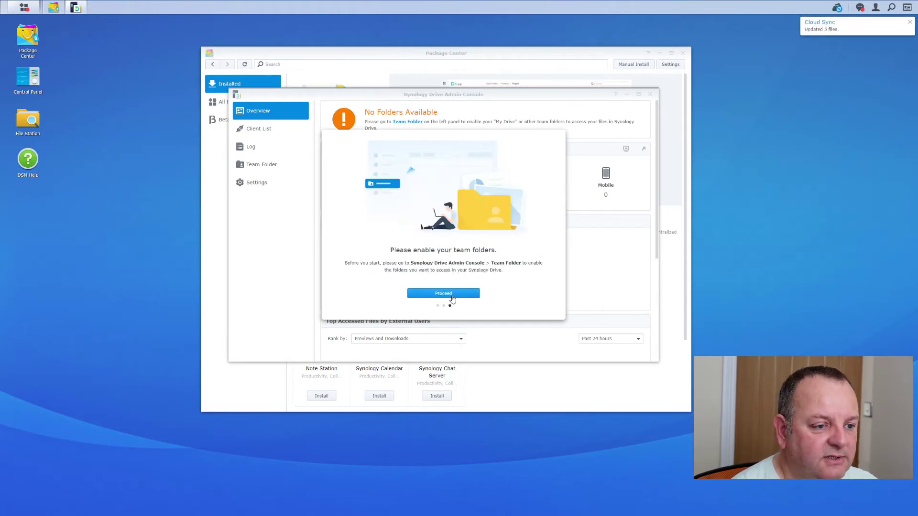
pyautogui.click(452, 293)
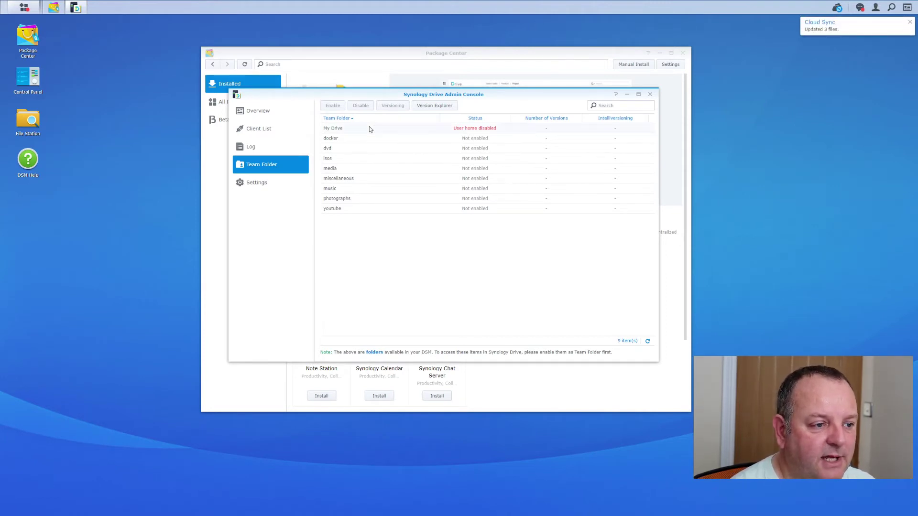
# - Enable the youtube folder as a team folder with default versioning settings
pyautogui.click(363, 211)
pyautogui.click(370, 198)
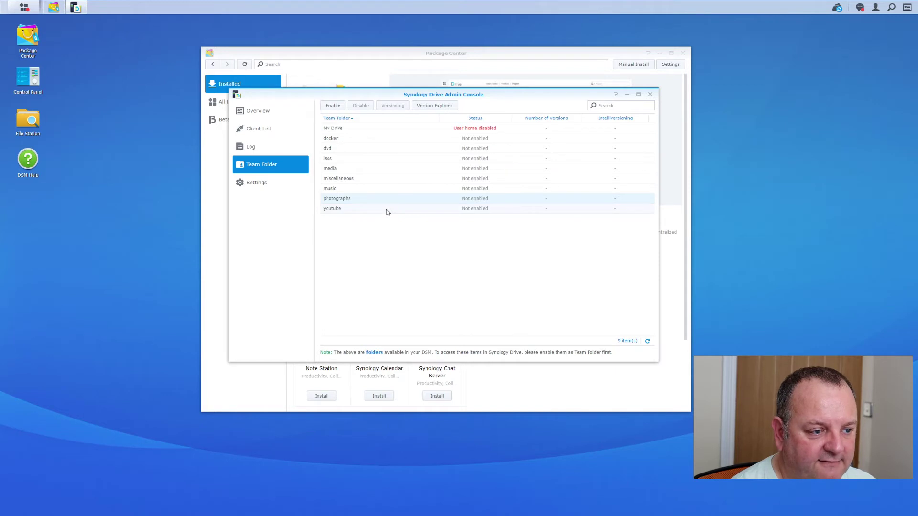
pyautogui.click(387, 212)
pyautogui.click(338, 105)
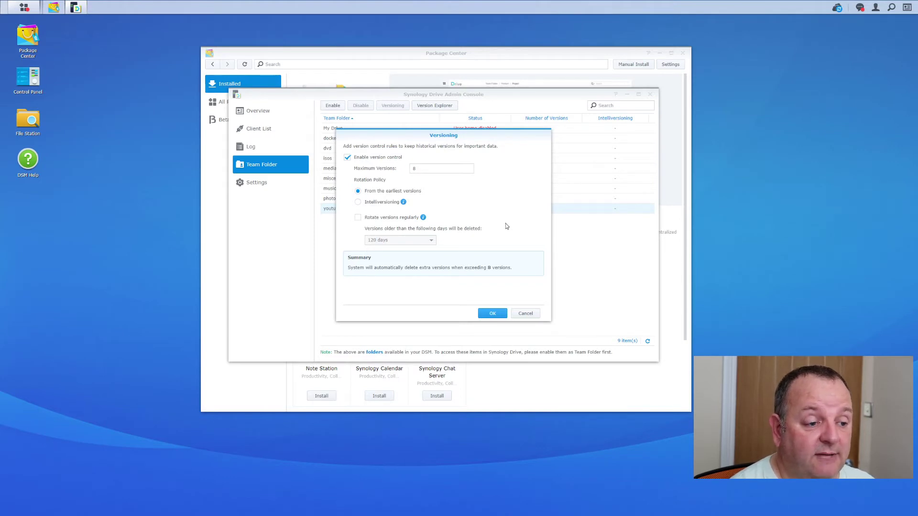
pyautogui.click(483, 319)
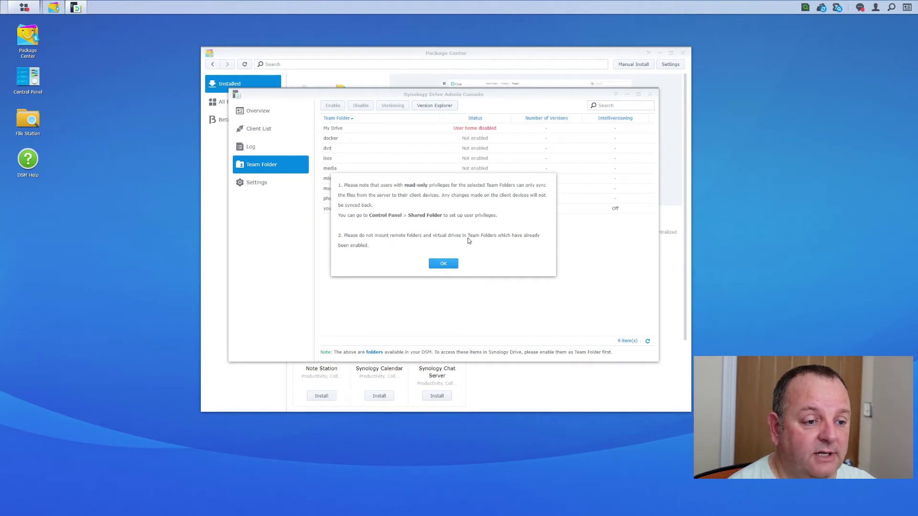
pyautogui.click(443, 265)
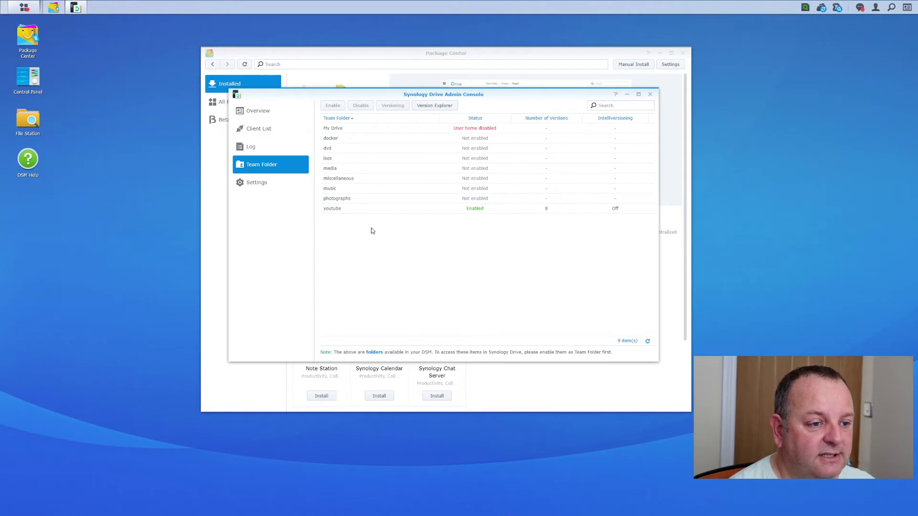
# - Enable the photographs folder as a team folder with default versioning settings
pyautogui.click(357, 200)
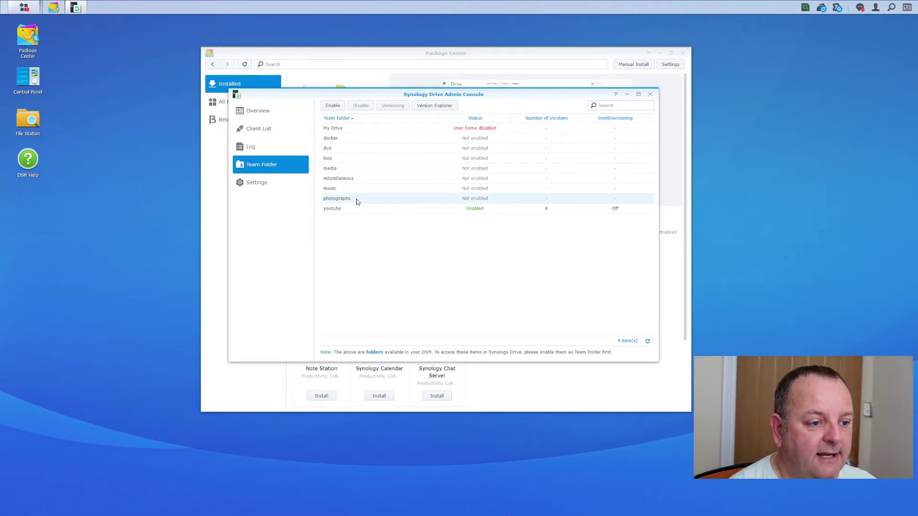
pyautogui.click(337, 109)
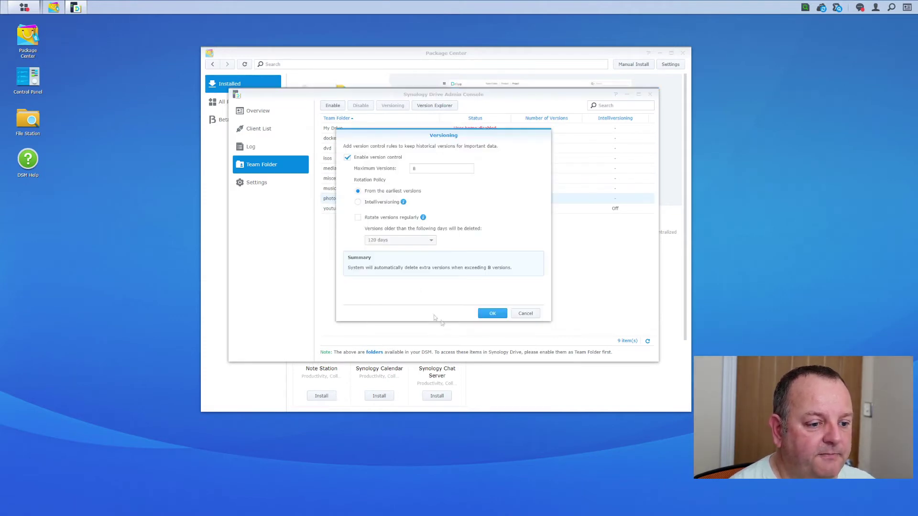
pyautogui.click(485, 313)
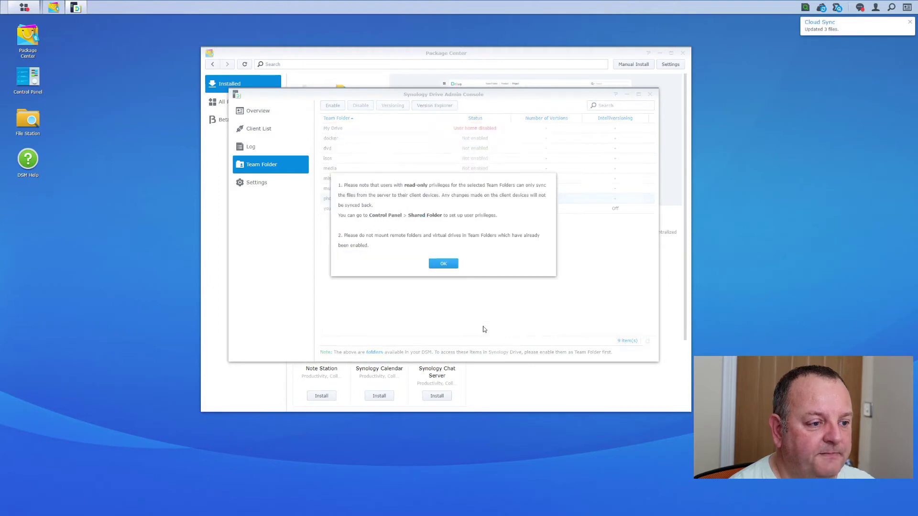
pyautogui.click(442, 264)
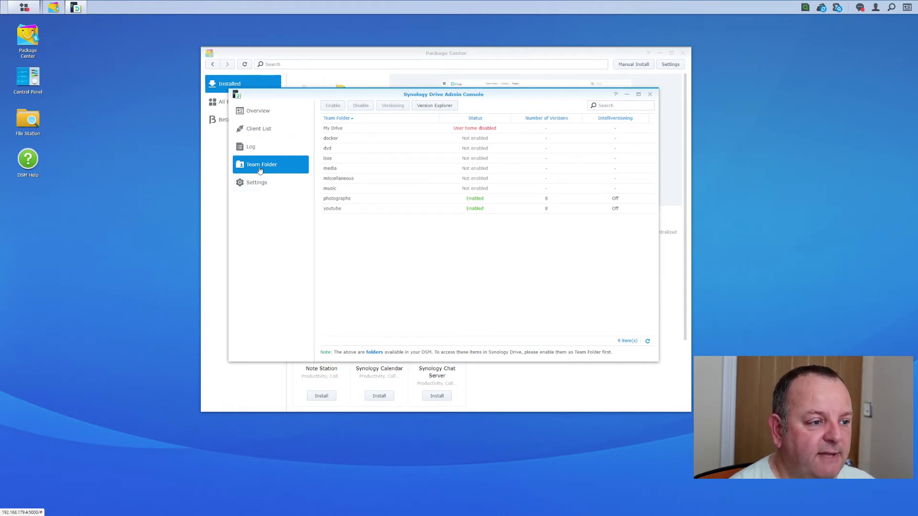
# - Refresh the Drive Client List to confirm it is empty, then accept cookies on the DS920+ download page
pyautogui.click(259, 111)
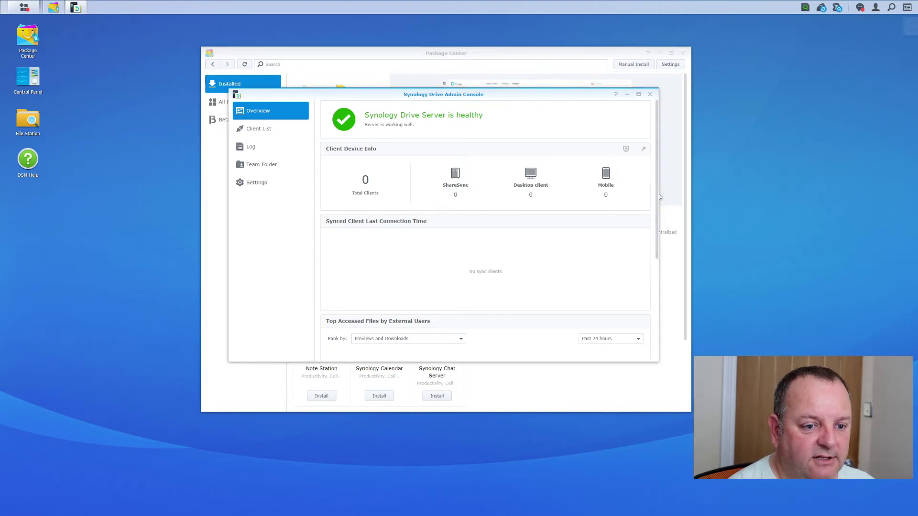
pyautogui.click(653, 229)
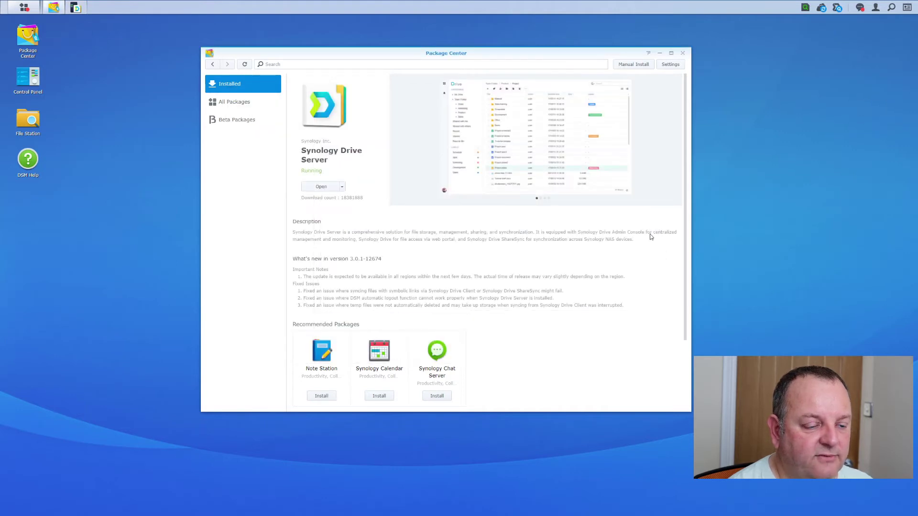
pyautogui.click(252, 128)
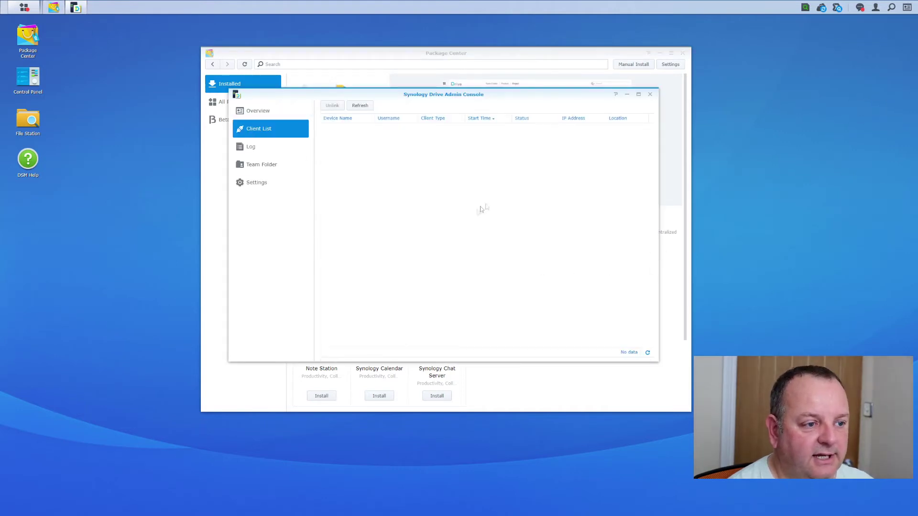
pyautogui.click(360, 106)
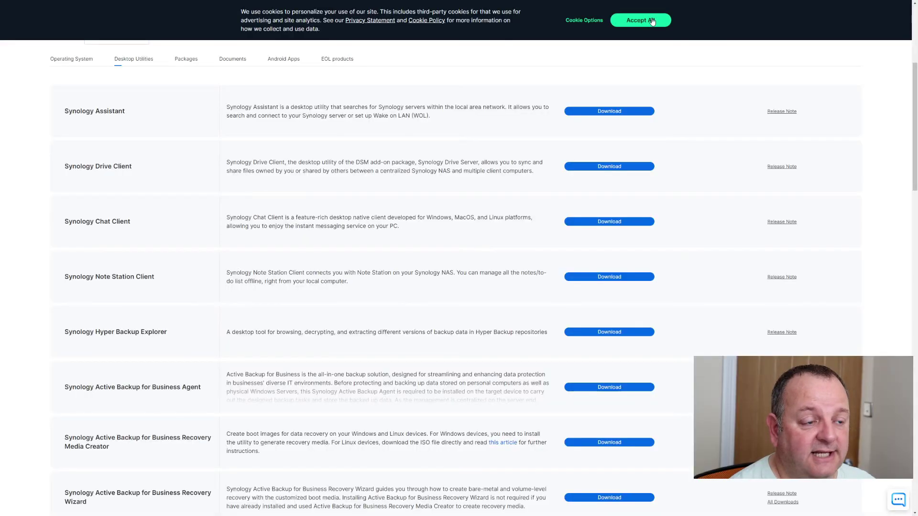
pyautogui.click(653, 20)
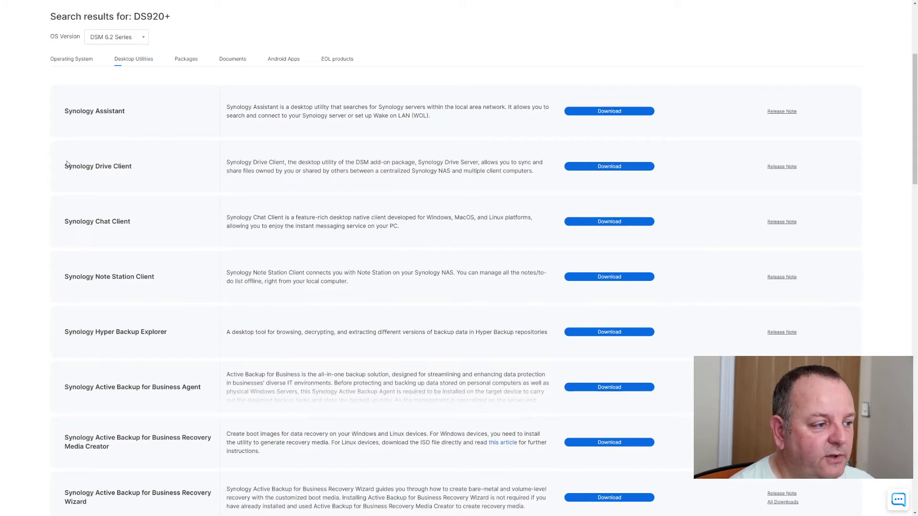
# - Download the Windows (exe) Synology Drive Client installer and launch it
pyautogui.moveTo(66, 166); pyautogui.dragTo(134, 164)
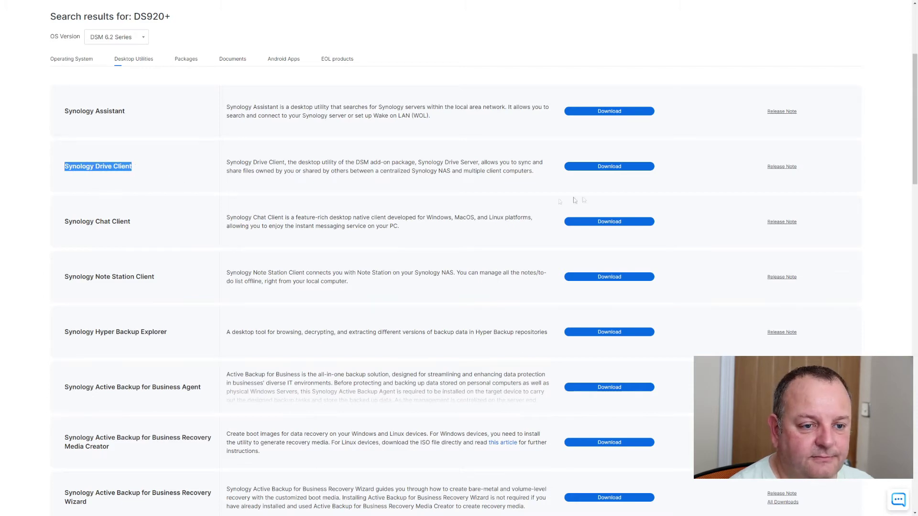
pyautogui.click(630, 169)
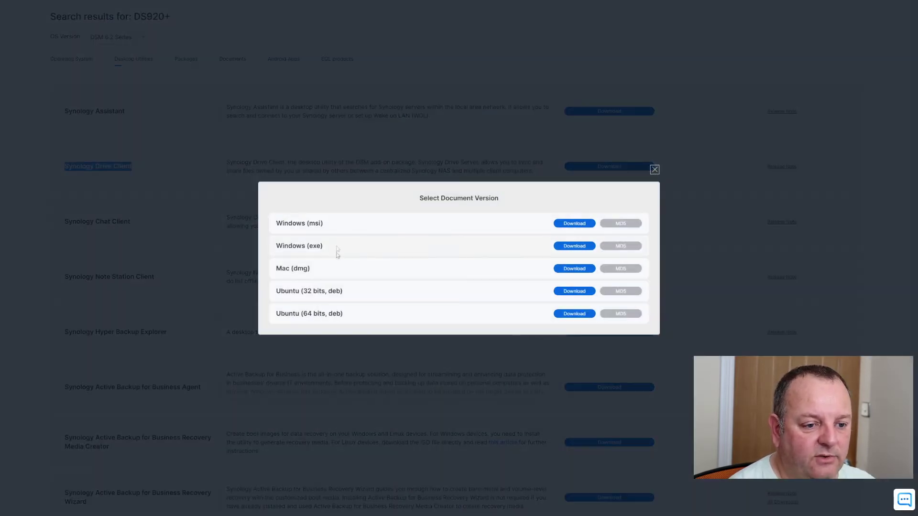
pyautogui.click(576, 246)
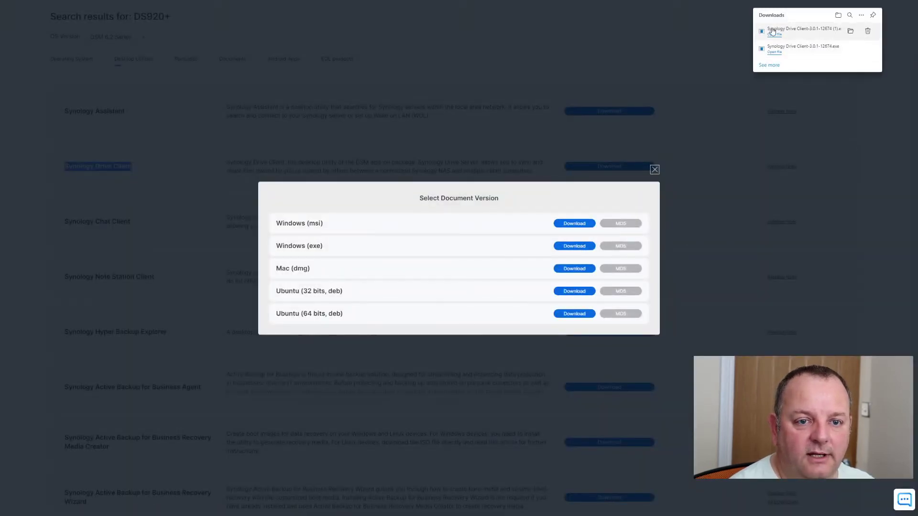
pyautogui.click(774, 34)
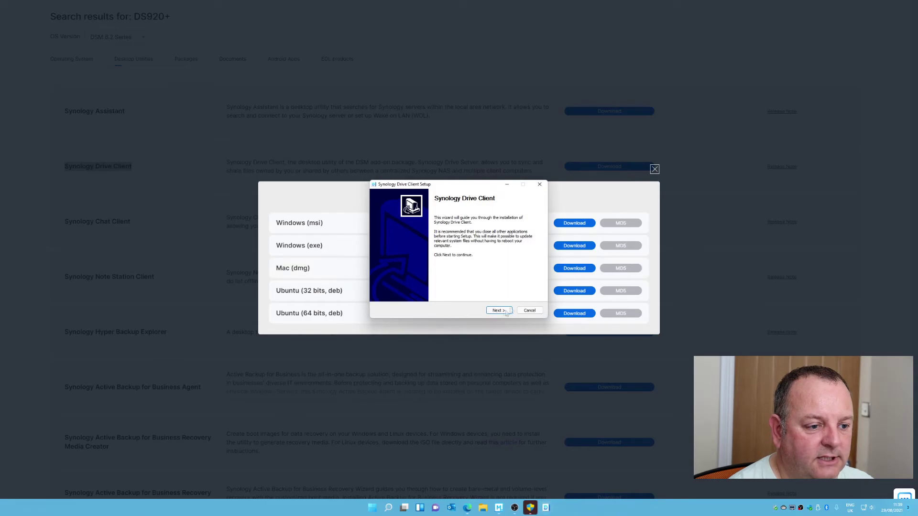
# - Accept the license, install Synology Drive Client, and finish with the client launching
pyautogui.click(498, 311)
pyautogui.click(498, 310)
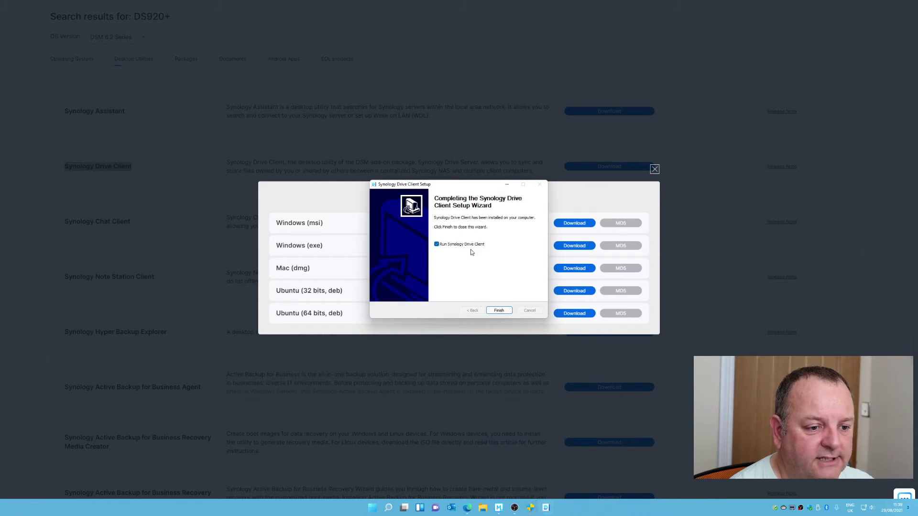
pyautogui.click(498, 310)
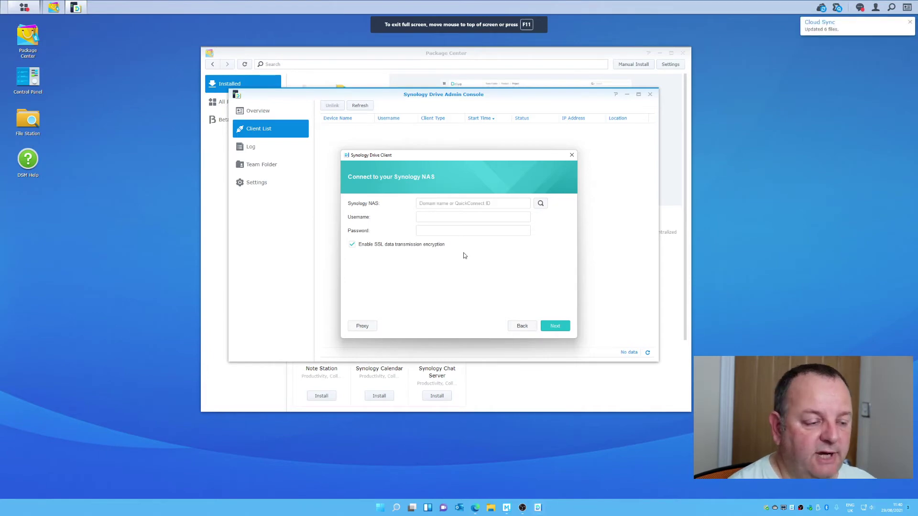
# - Connect to the NAS 'nas' with the admin account, skipping QuickConnect and accepting the self-signed certificate
pyautogui.write('nas')
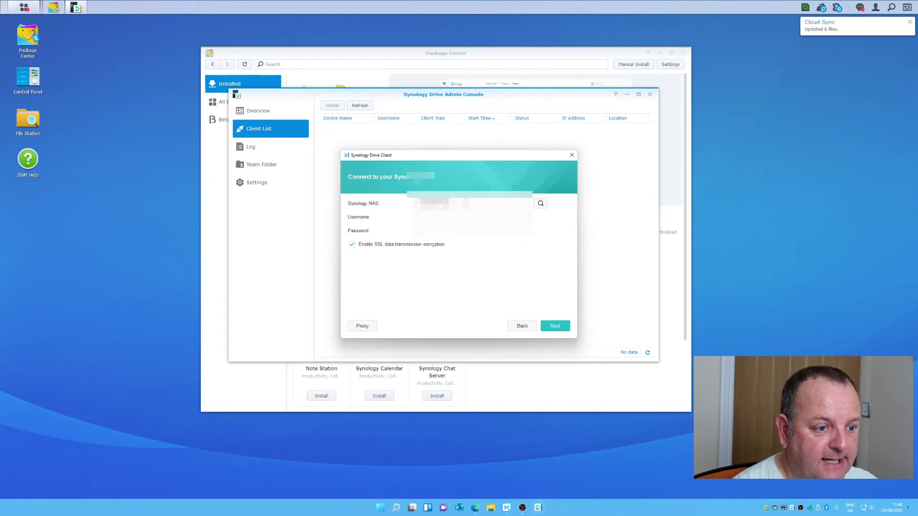
pyautogui.click(541, 203)
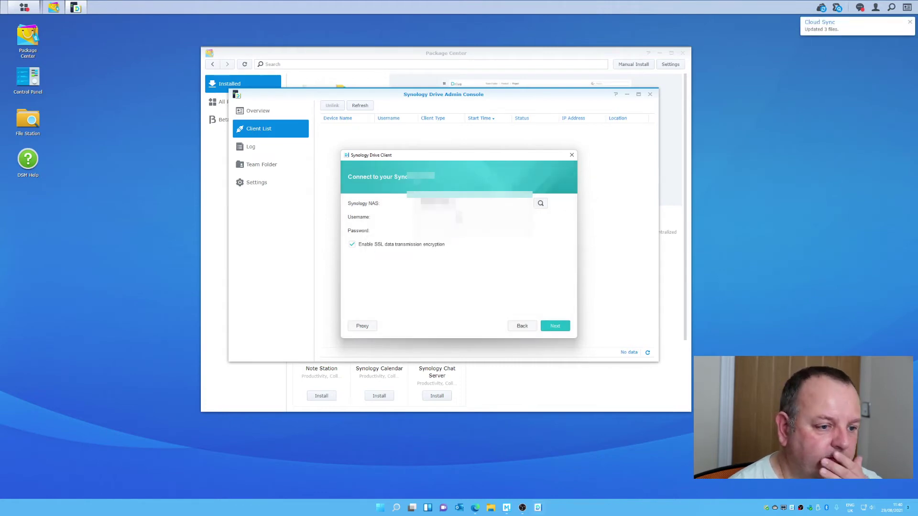
pyautogui.write('admin')
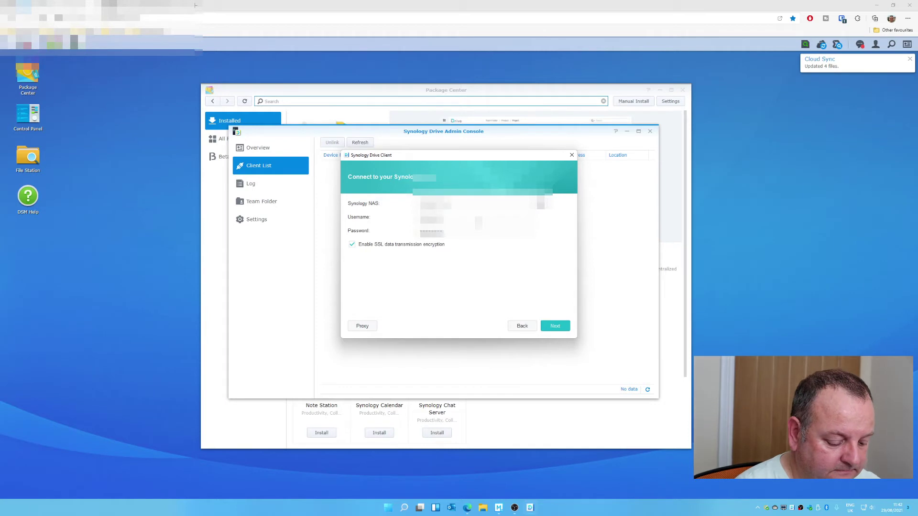
pyautogui.press('Tab')
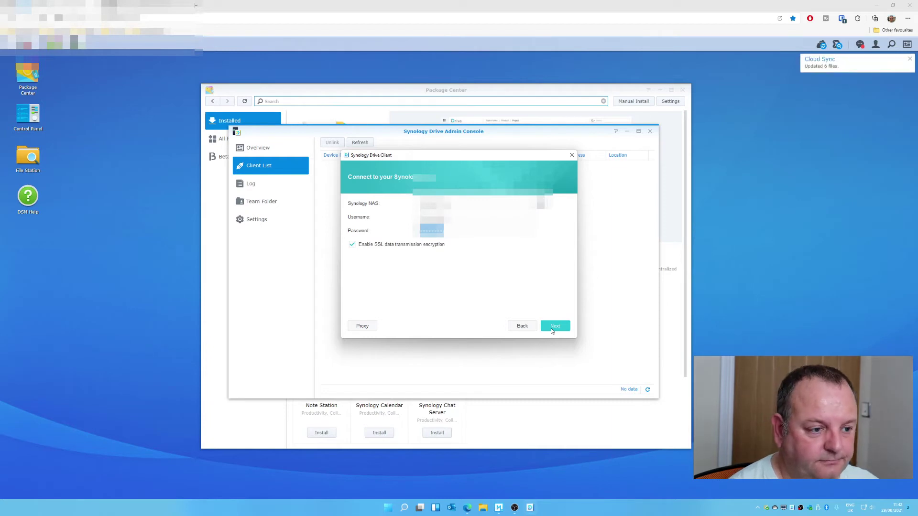
pyautogui.press('BackSpace')
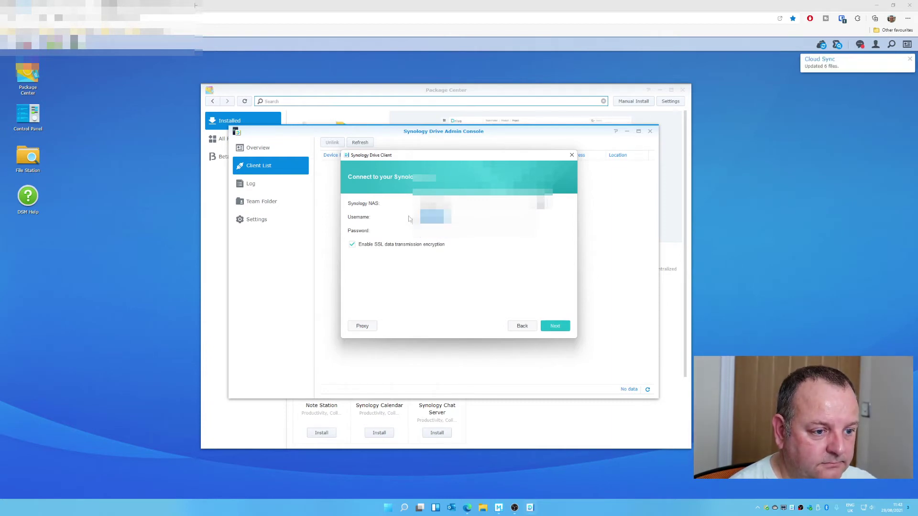
pyautogui.hotkey('ctrl', 'v')
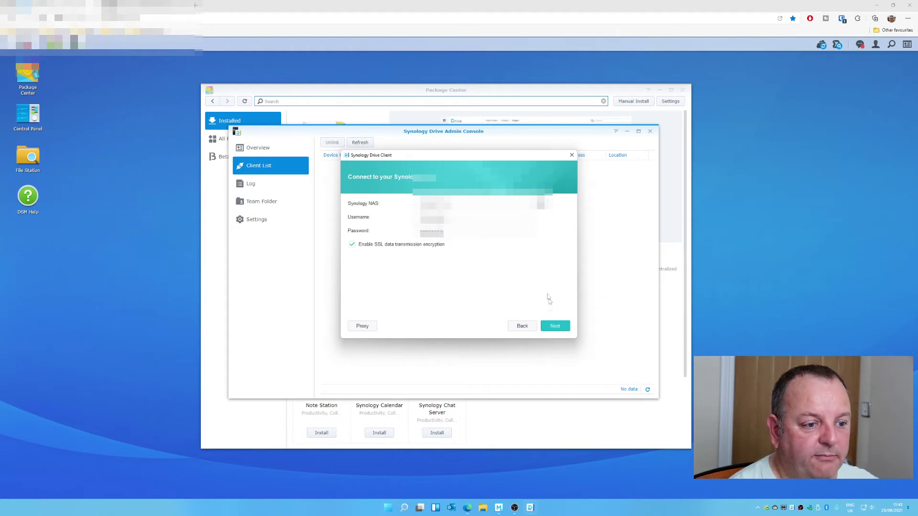
pyautogui.click(556, 326)
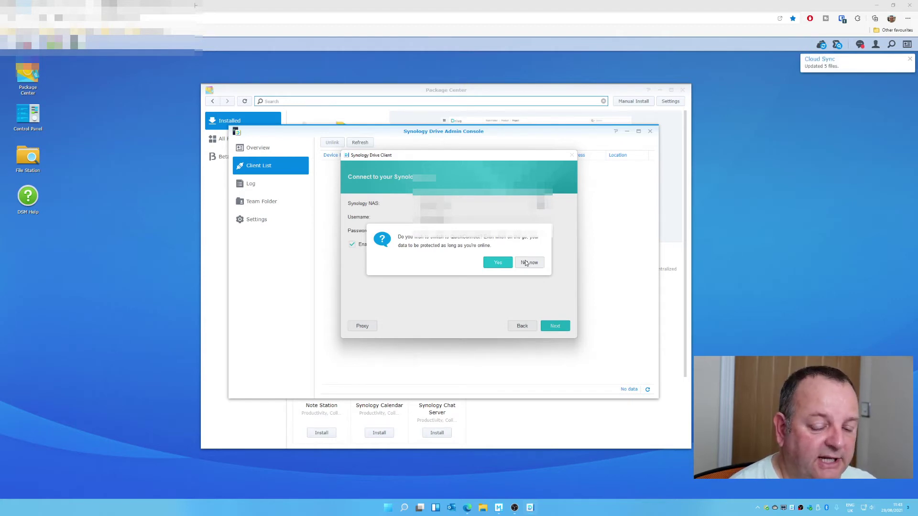
pyautogui.click(526, 263)
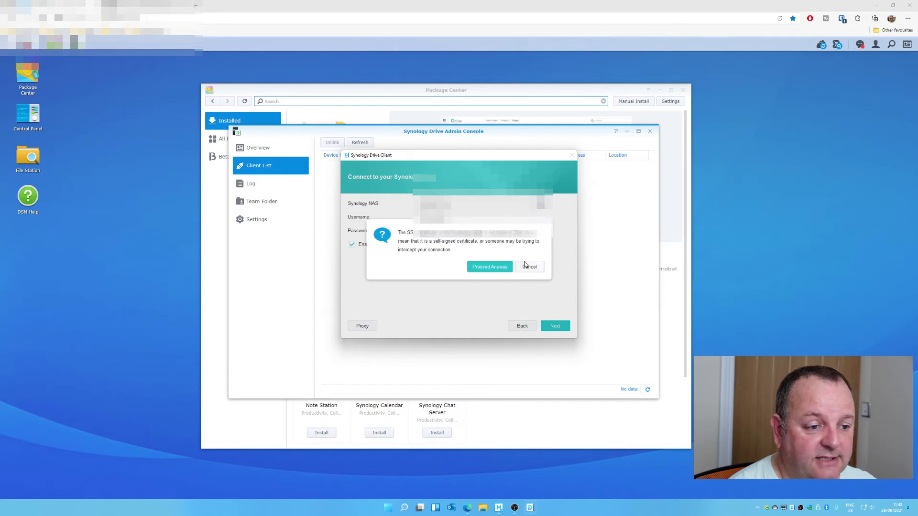
pyautogui.click(489, 267)
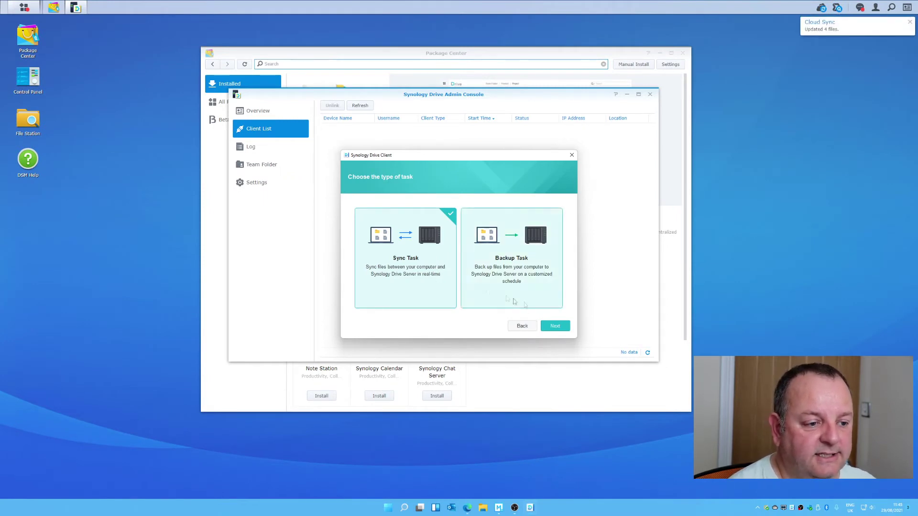
# - Start a sync task and choose the /youtube team folder as the NAS folder
pyautogui.click(553, 327)
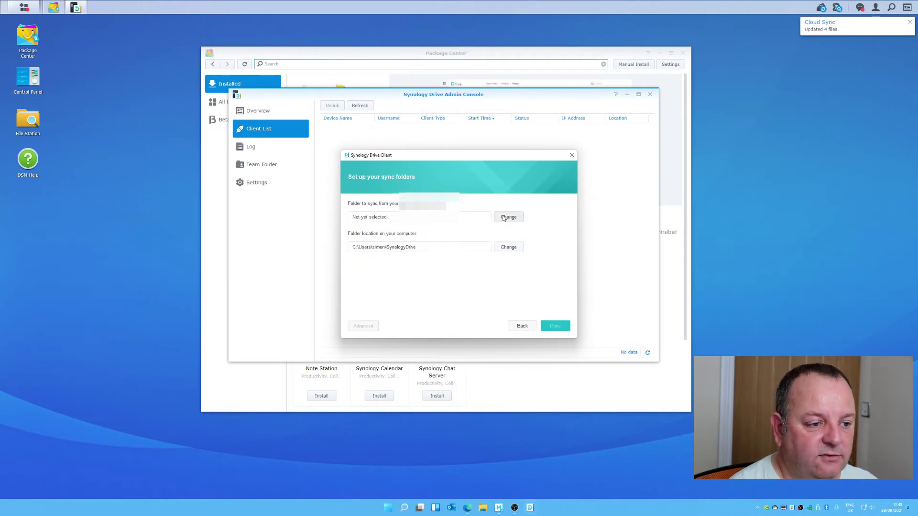
pyautogui.click(507, 217)
pyautogui.click(383, 187)
pyautogui.click(404, 206)
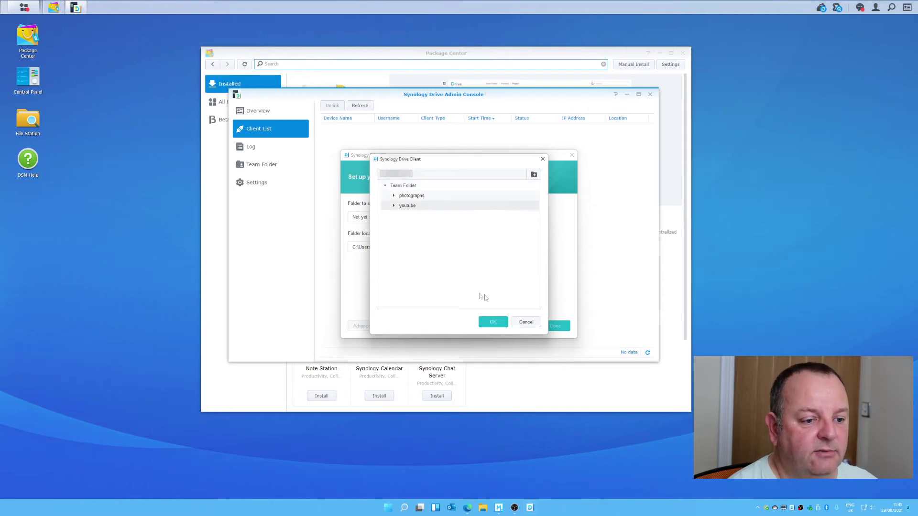
pyautogui.click(484, 322)
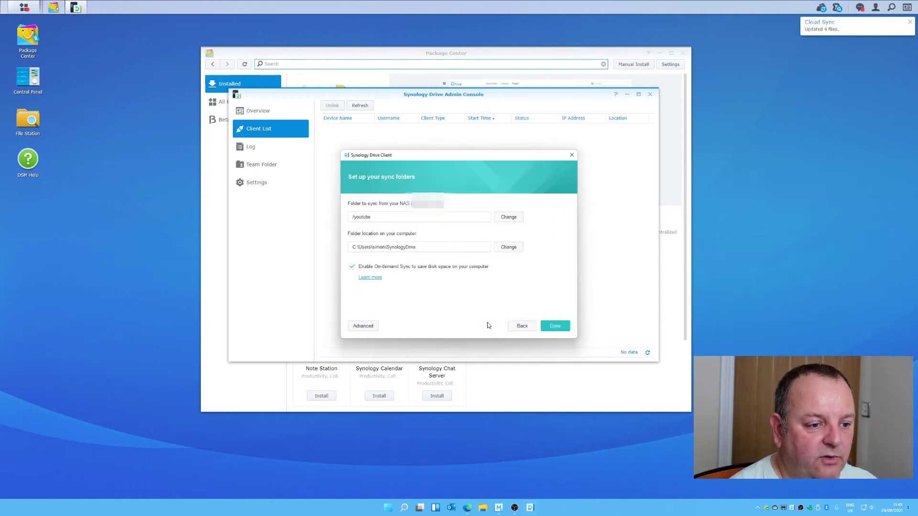
# - Set the local sync location to the H:\ drive
pyautogui.click(503, 248)
pyautogui.scroll(-5, 469, 245)
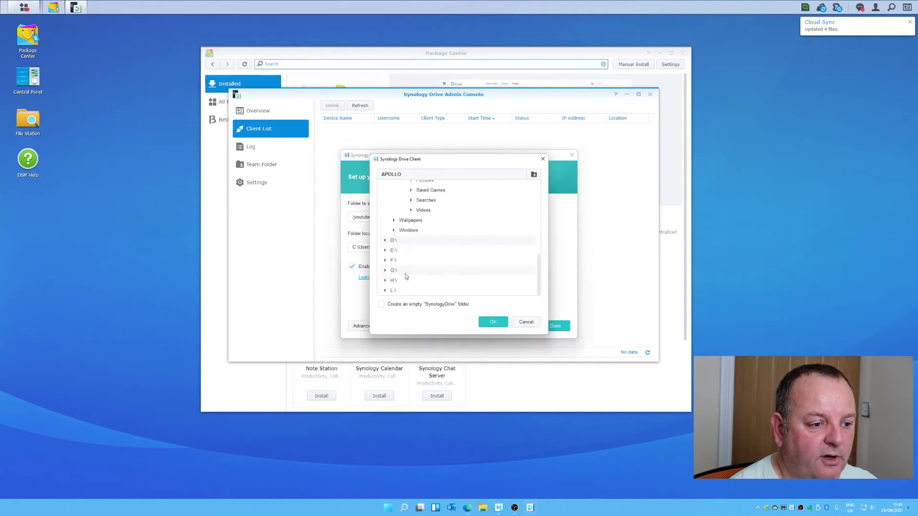
pyautogui.click(386, 271)
pyautogui.click(386, 270)
pyautogui.click(385, 281)
pyautogui.scroll(-2, 441, 273)
pyautogui.click(397, 211)
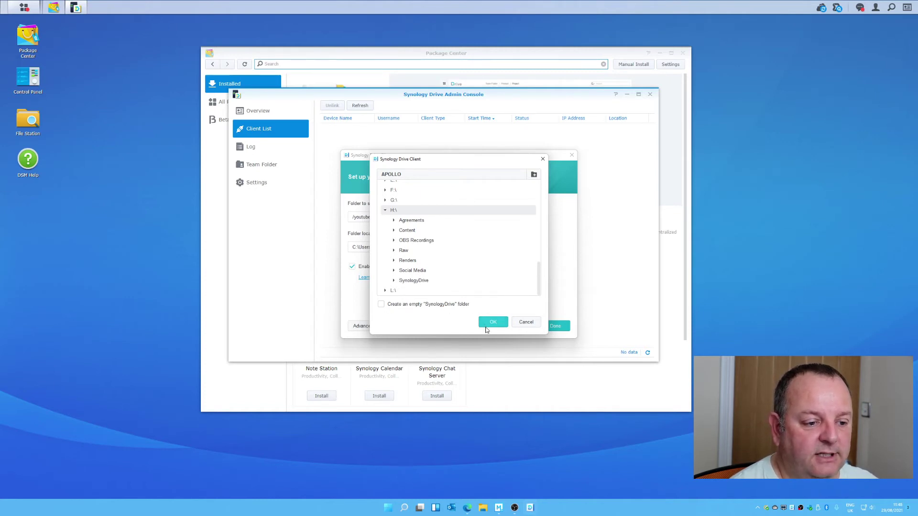
pyautogui.click(493, 322)
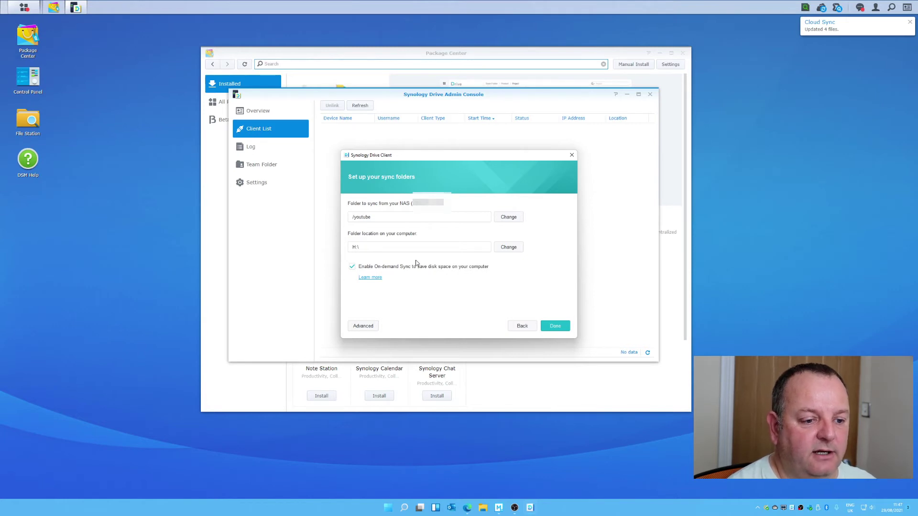
# - Finish creating the youtube task, skip the intro tour, pause the task and open its Sync Rules
pyautogui.click(553, 325)
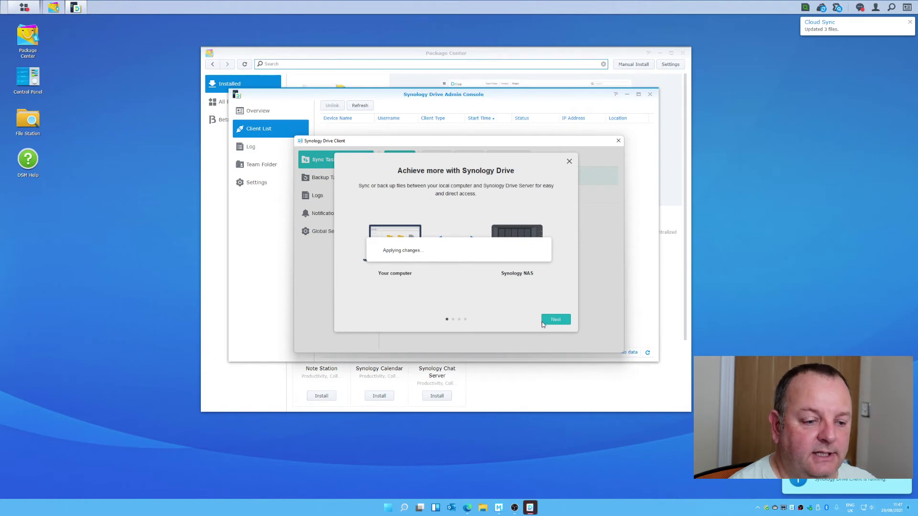
pyautogui.click(554, 320)
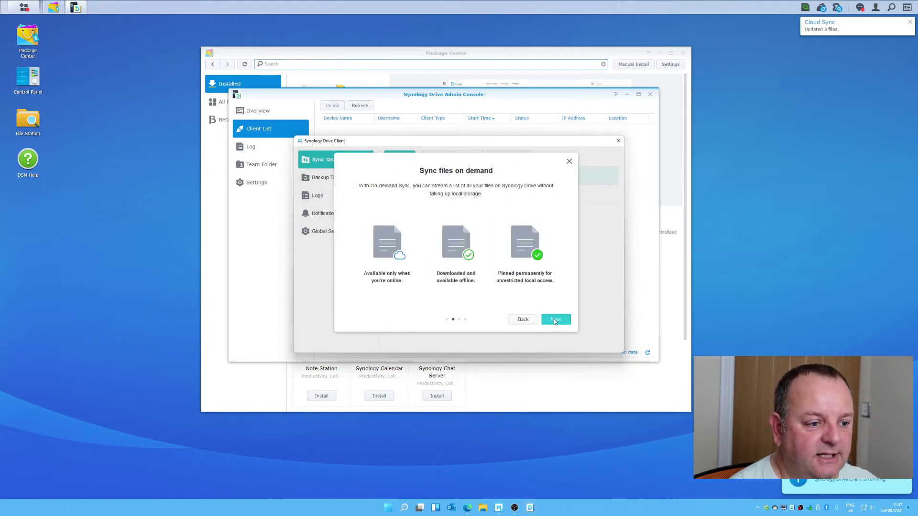
pyautogui.click(404, 219)
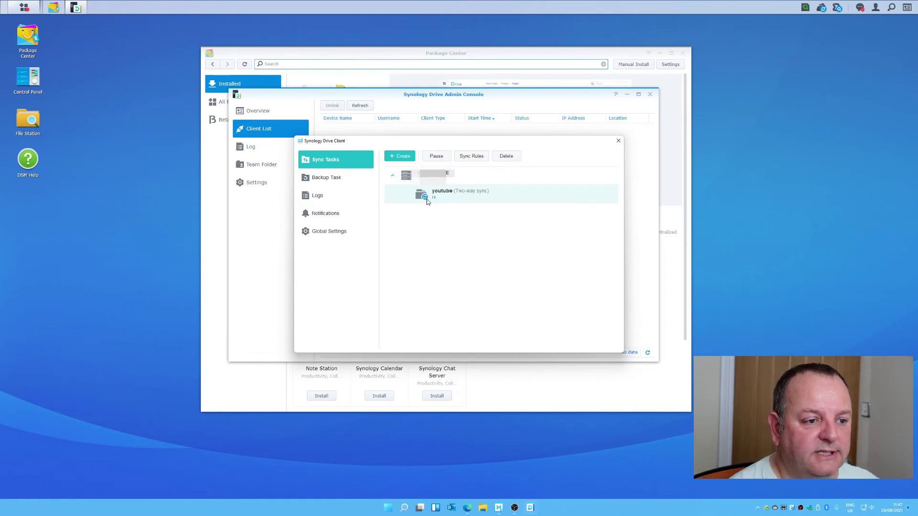
pyautogui.click(441, 158)
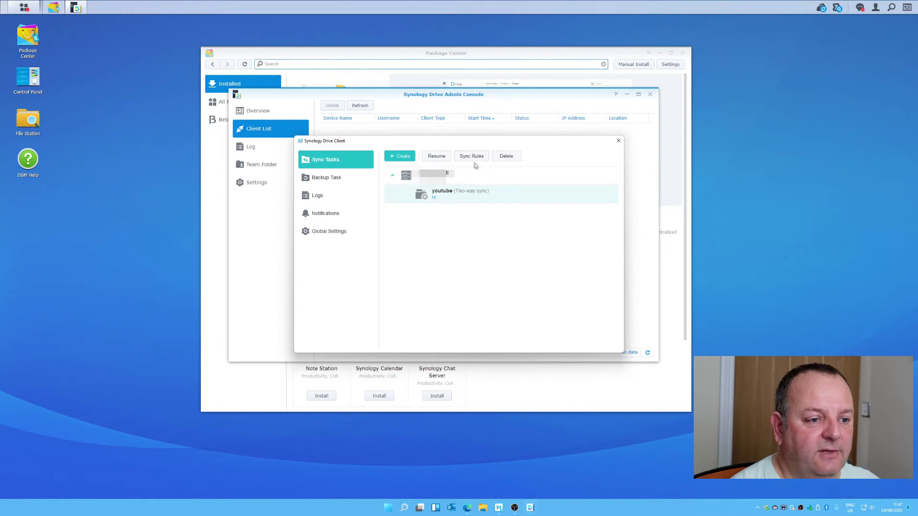
pyautogui.click(475, 159)
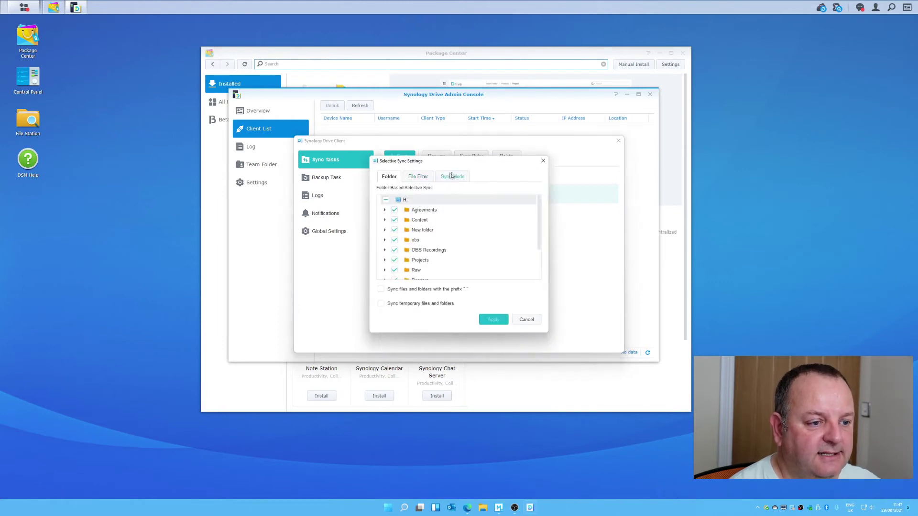
# - Switch the youtube task to 'Upload data to Synology Drive Server only', apply, and close the client
pyautogui.click(453, 176)
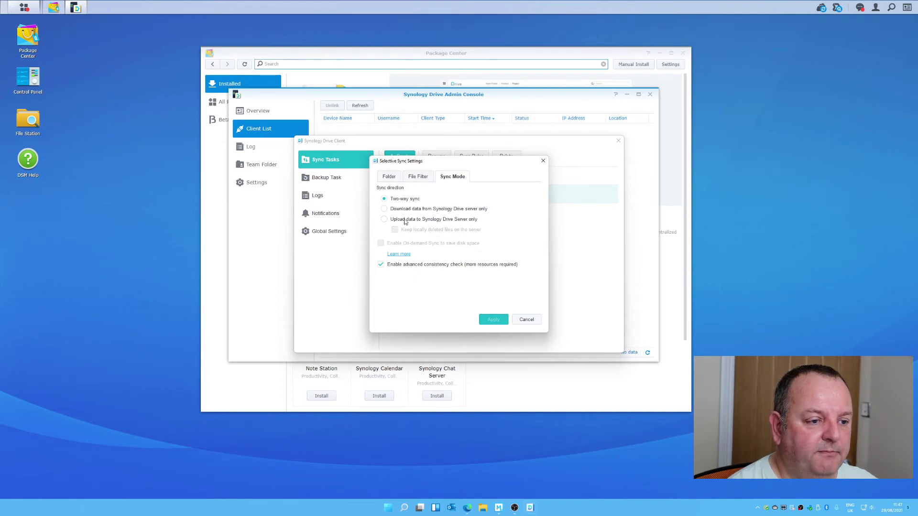
pyautogui.click(405, 220)
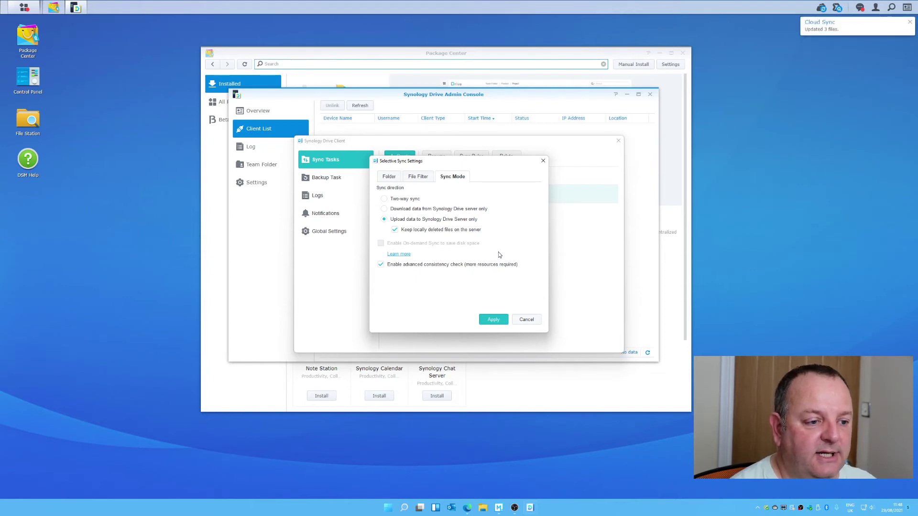
pyautogui.click(487, 320)
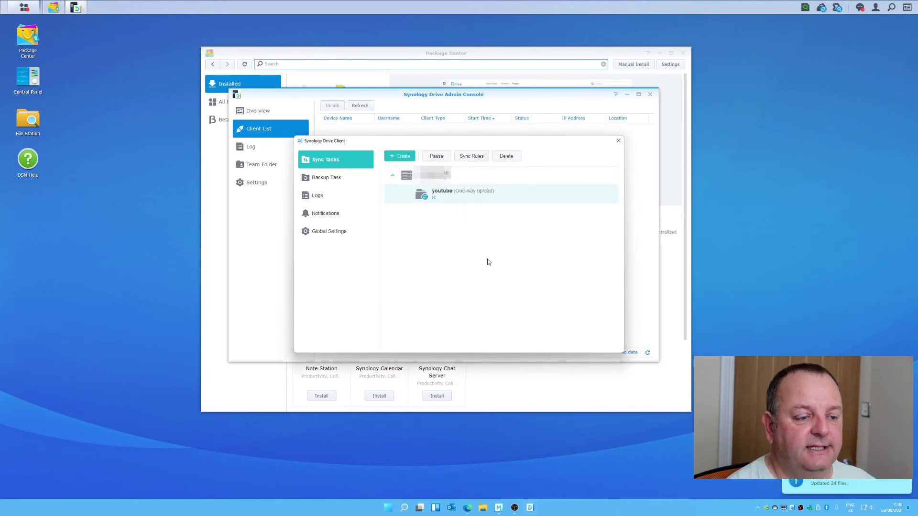
pyautogui.click(264, 135)
# - Refresh the client list, confirm APOLLO shows Syncing, then close the Drive Admin Console
pyautogui.click(361, 106)
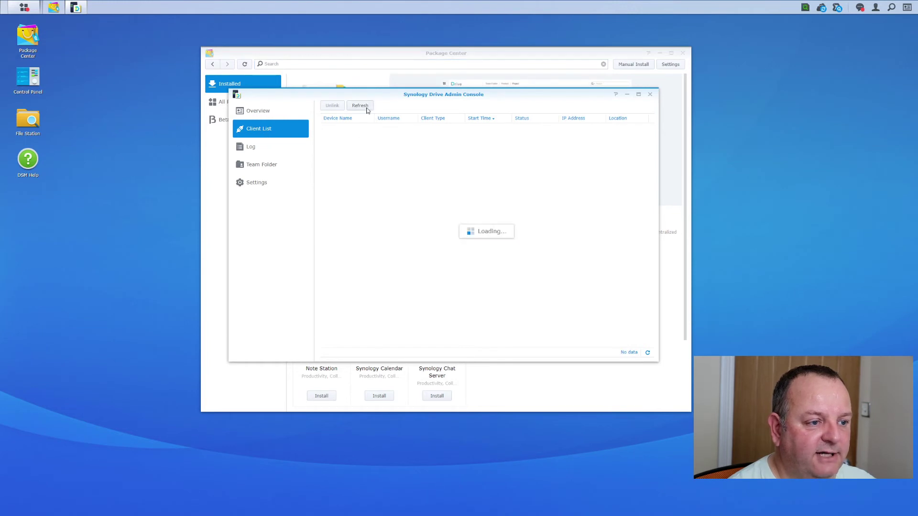
pyautogui.click(360, 127)
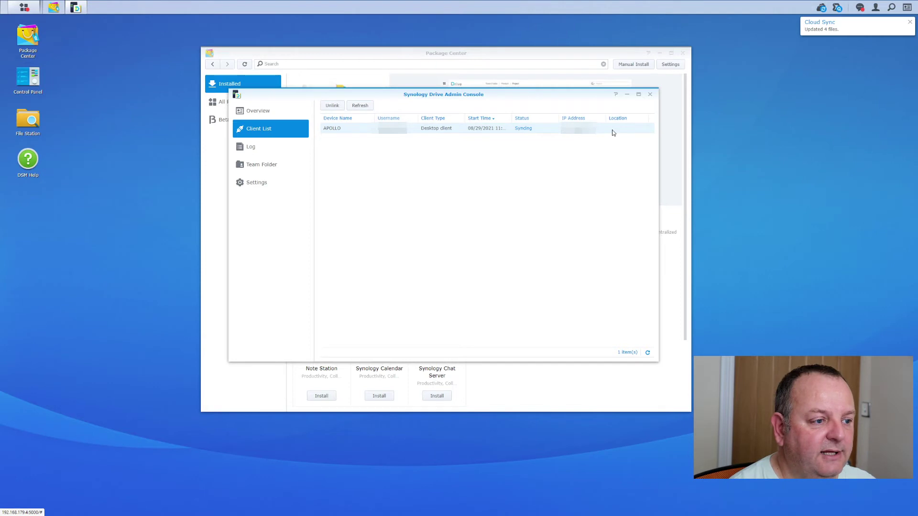
pyautogui.click(650, 96)
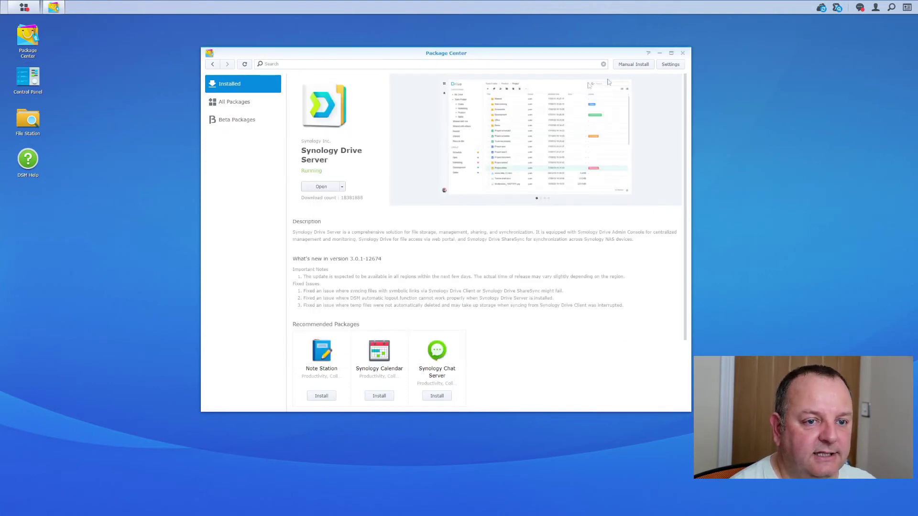
pyautogui.click(682, 54)
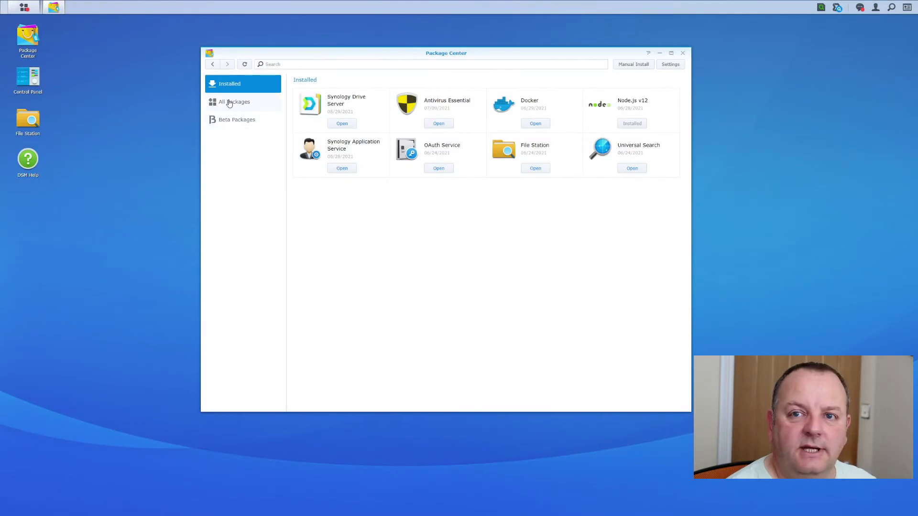
# - Show All Packages in Package Center
pyautogui.click(225, 101)
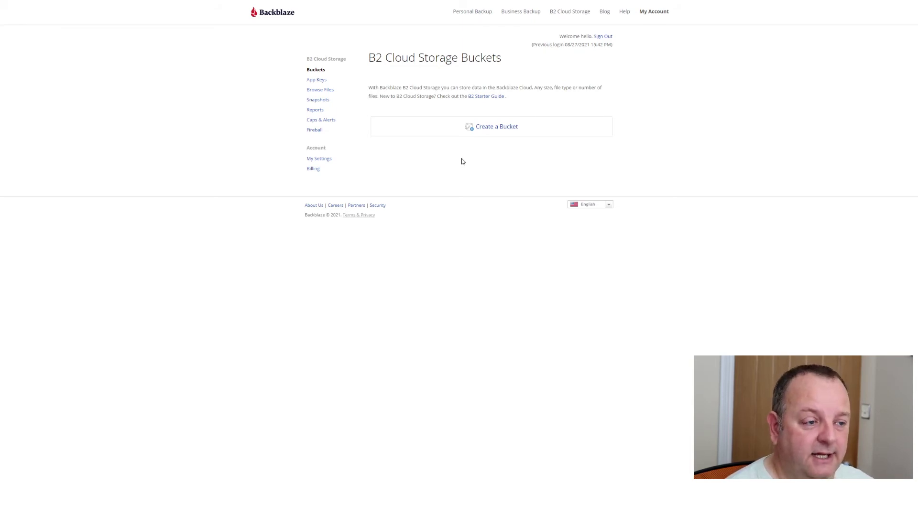
# - Start a new B2 bucket and paste a unique bucket name, keeping files Private
pyautogui.click(486, 127)
pyautogui.hotkey('ctrl', 'v')
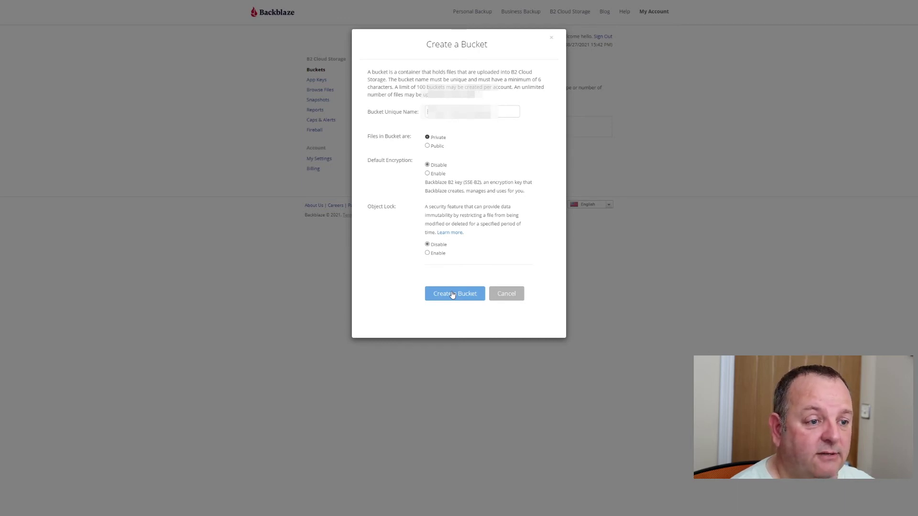
# - Create the private bucket with encryption and Object Lock left disabled
pyautogui.click(452, 295)
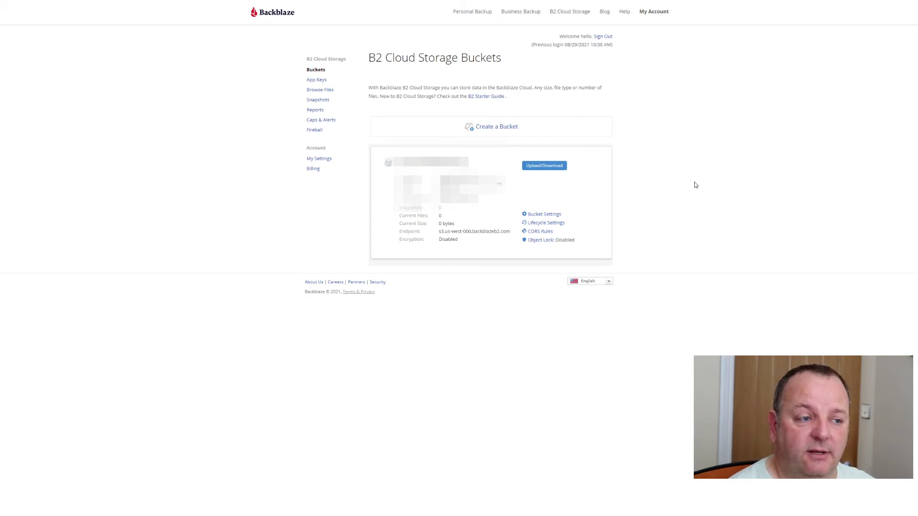
# - Go to the App Keys page in the B2 console sidebar
pyautogui.click(317, 82)
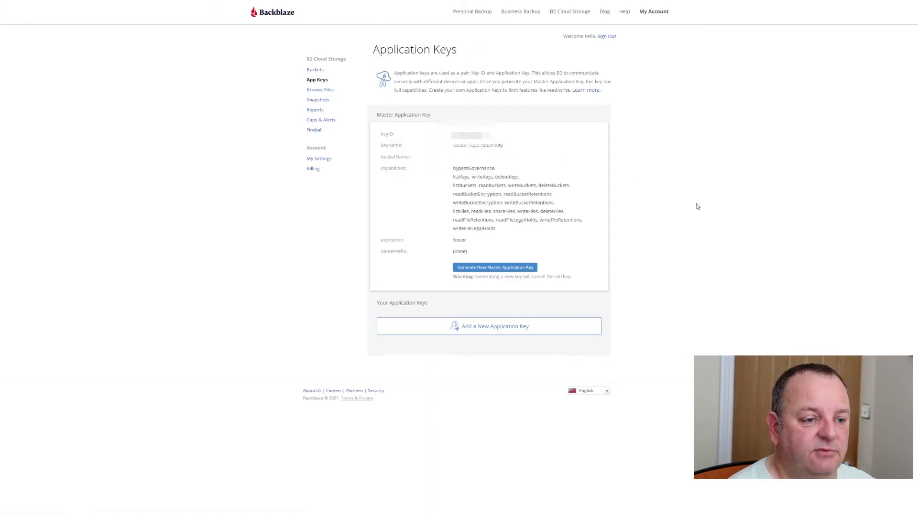
# - Add and create a new B2 application key
pyautogui.click(490, 327)
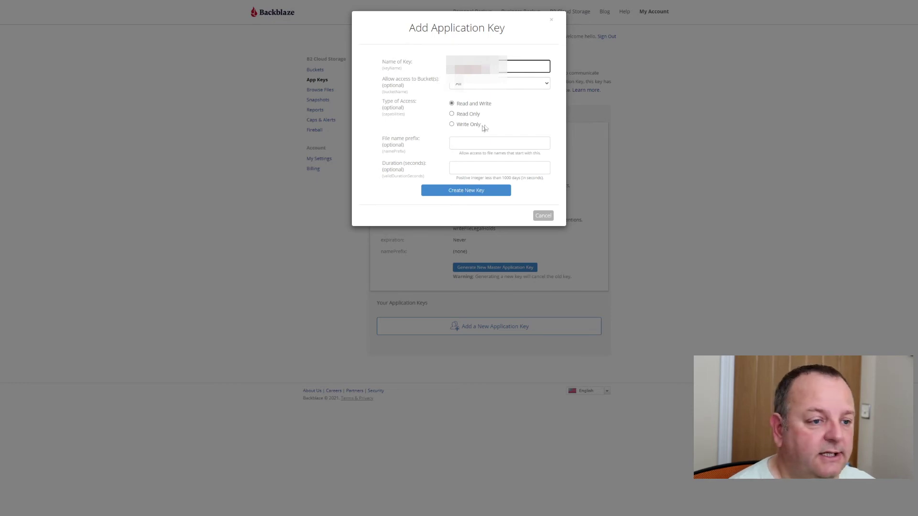
pyautogui.click(471, 191)
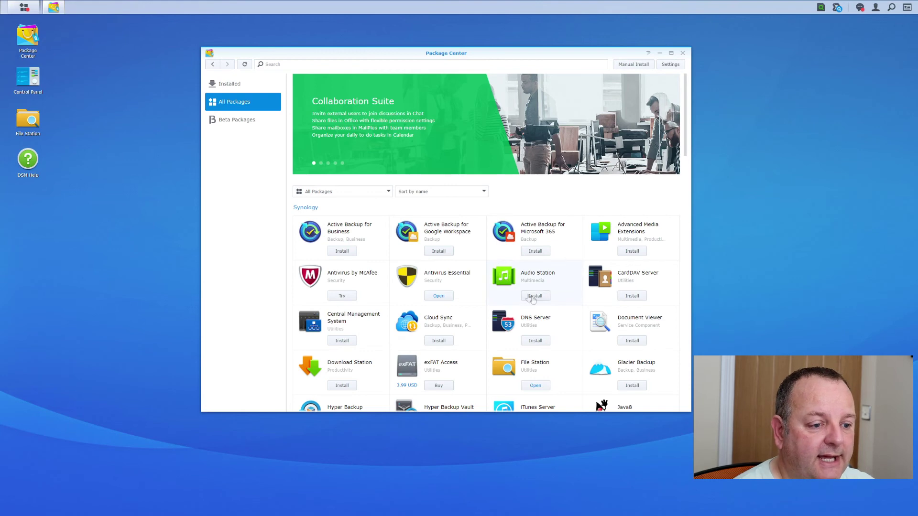
# - Install Cloud Sync and select Backblaze B2 as its cloud provider
pyautogui.scroll(-1, 567, 321)
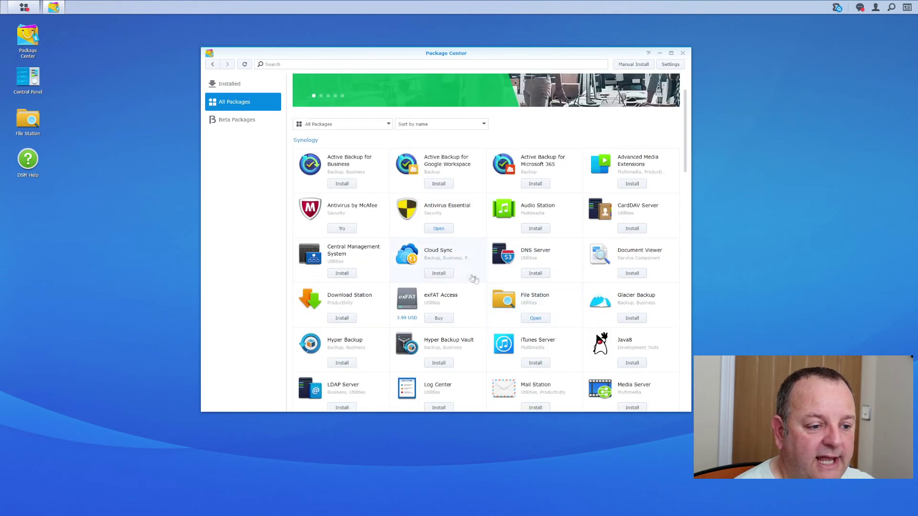
pyautogui.click(444, 278)
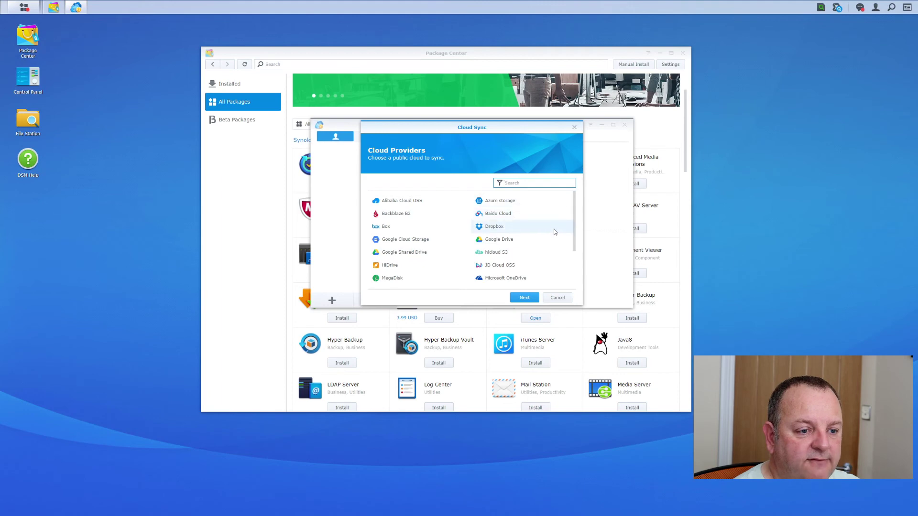
pyautogui.scroll(-3, 552, 228)
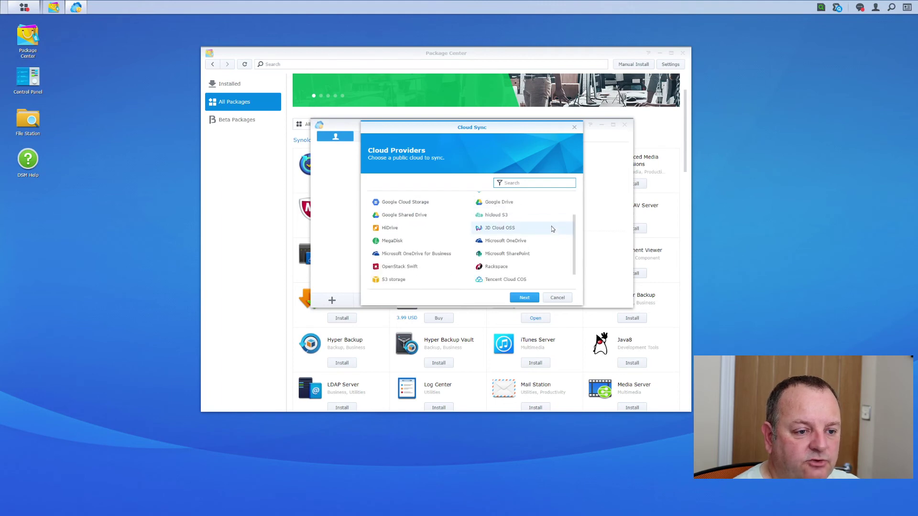
pyautogui.scroll(3, 545, 262)
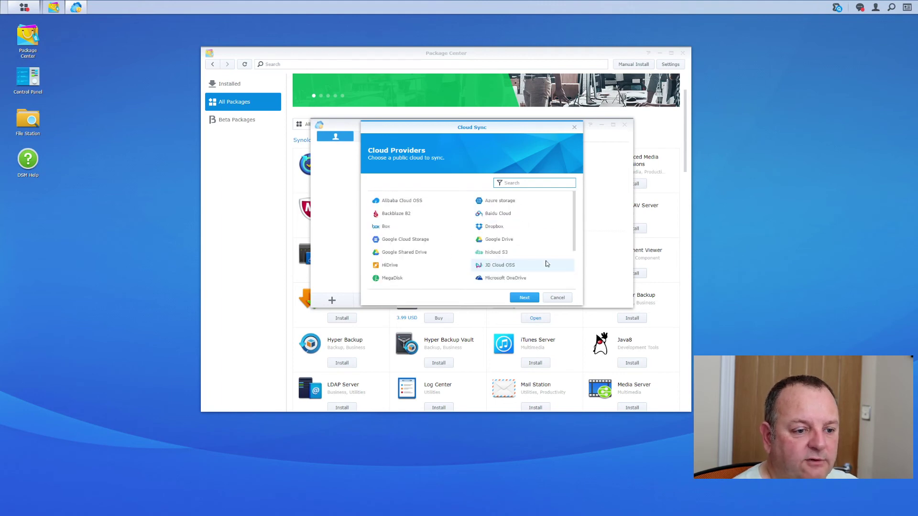
pyautogui.click(399, 218)
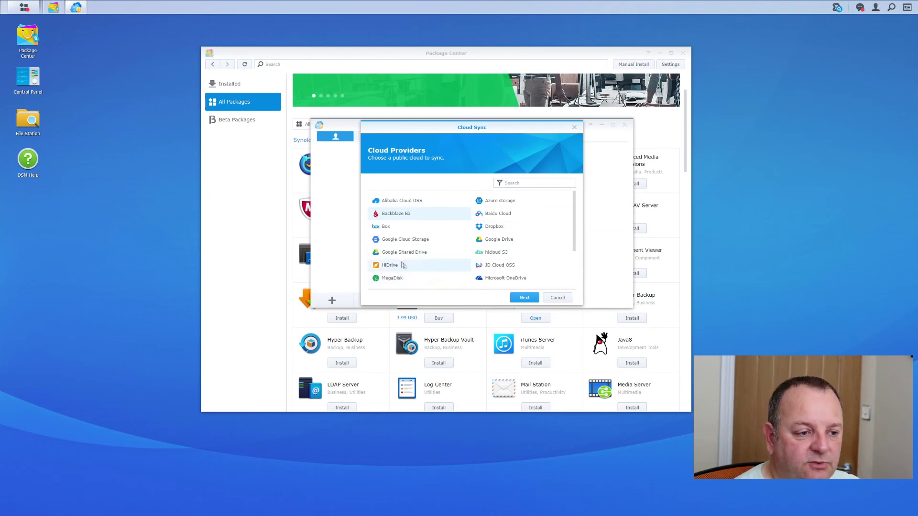
pyautogui.scroll(-3, 431, 264)
pyautogui.scroll(3, 462, 258)
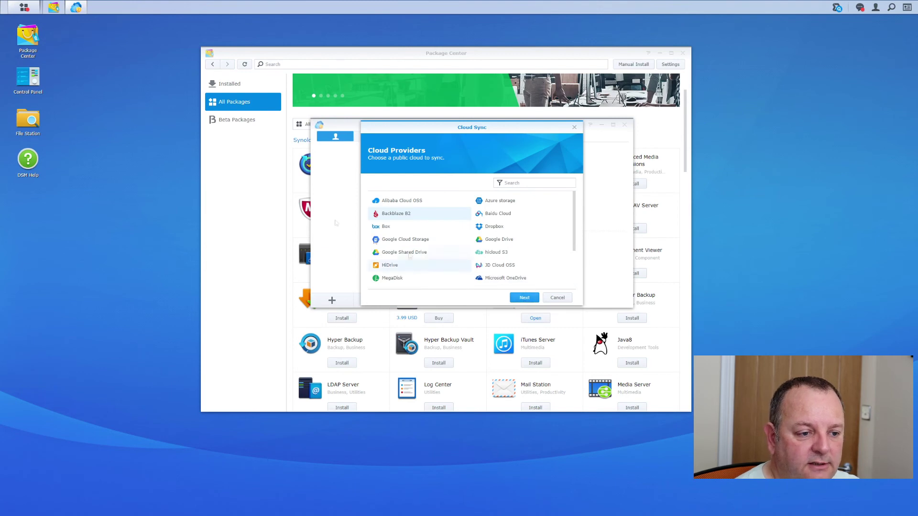
pyautogui.click(519, 299)
# - Enter the B2 keyID and application key and select the new bucket
pyautogui.click(463, 185)
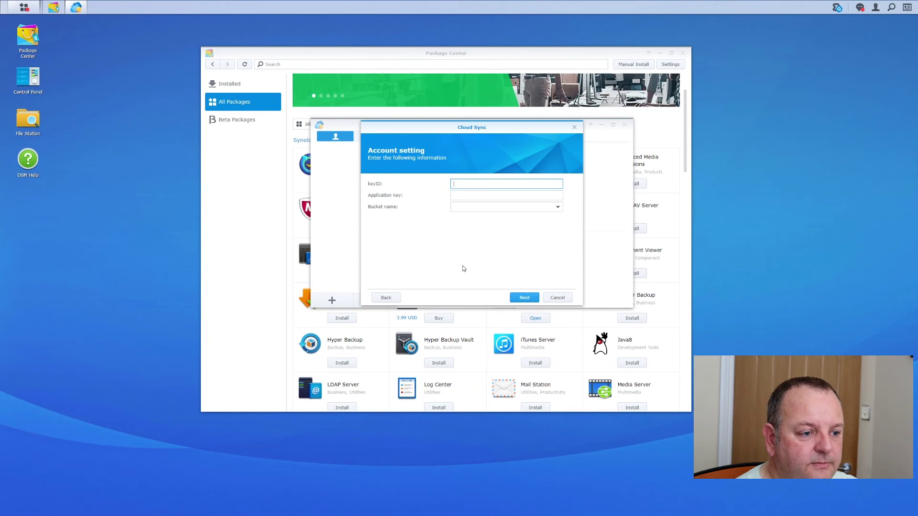
pyautogui.hotkey('ctrl', 'v')
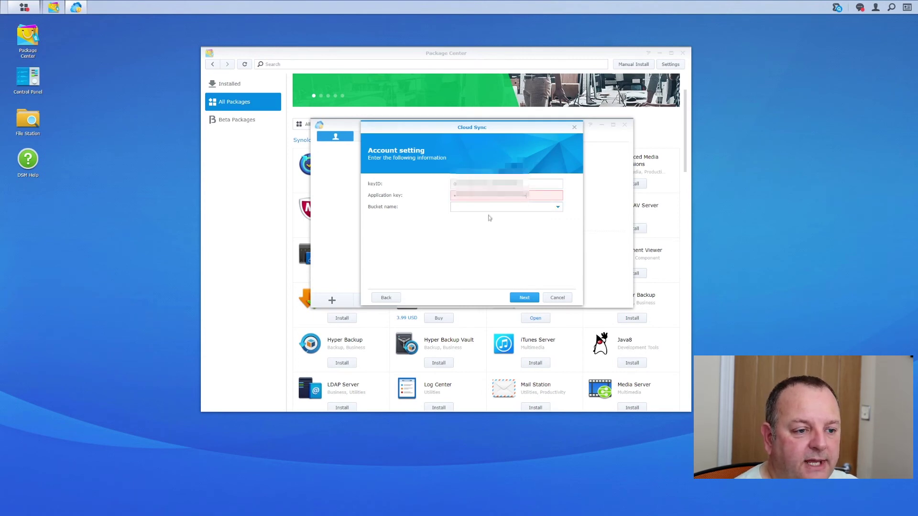
pyautogui.click(497, 207)
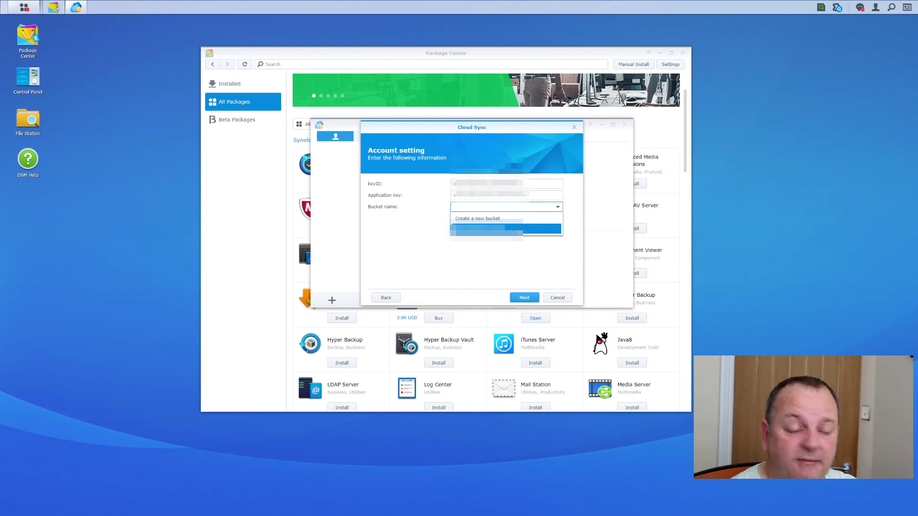
pyautogui.click(518, 232)
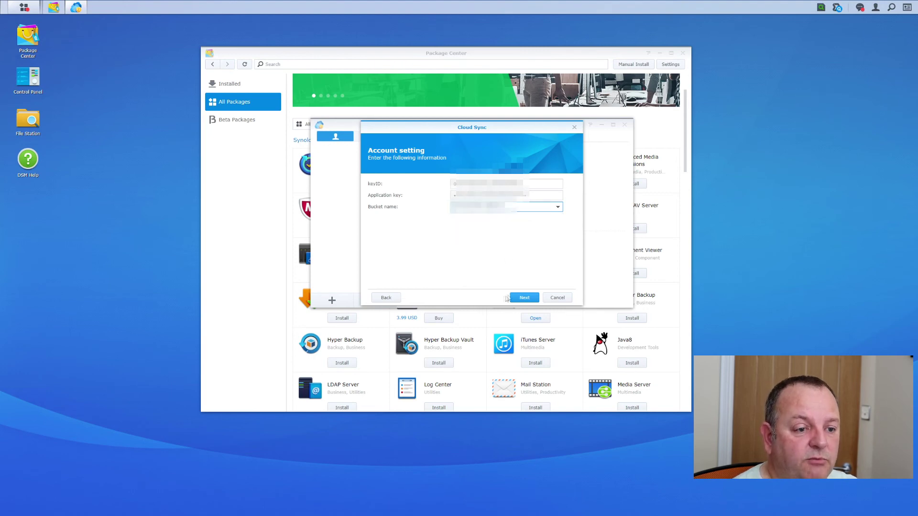
pyautogui.click(525, 298)
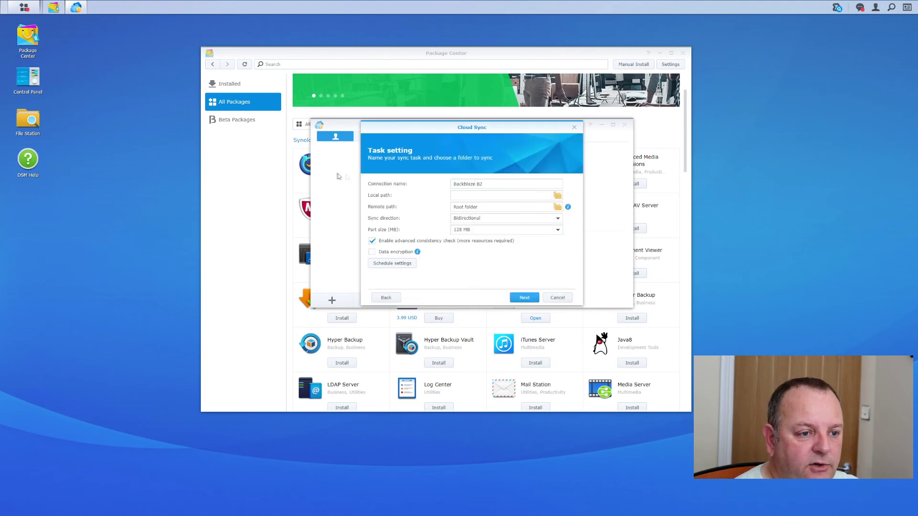
# - Set the local sync path to the /photographs folder
pyautogui.click(557, 195)
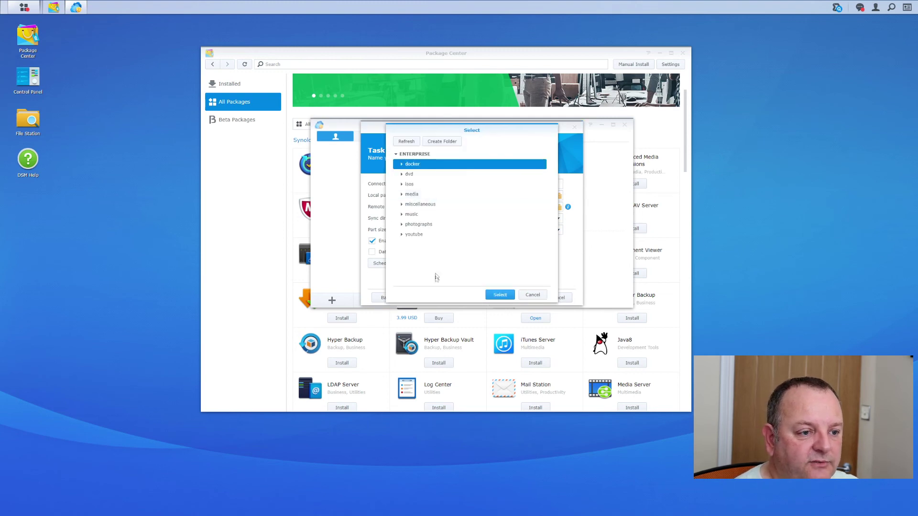
pyautogui.click(423, 225)
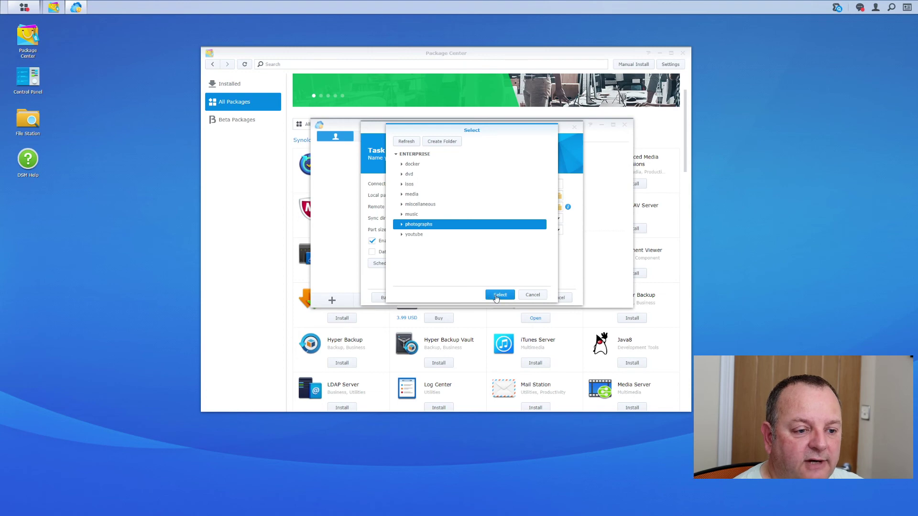
pyautogui.click(498, 295)
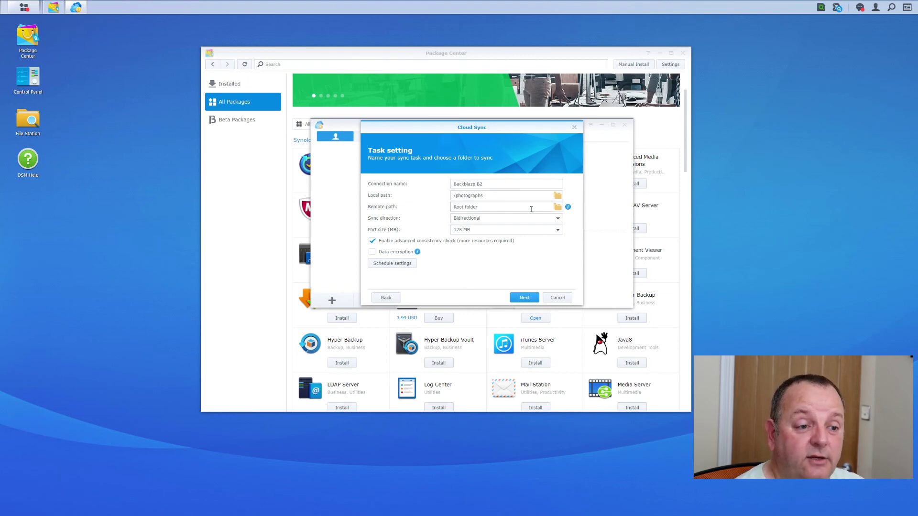
# - Set the remote path to the bucket's Root folder and direction to Upload local changes only
pyautogui.click(557, 208)
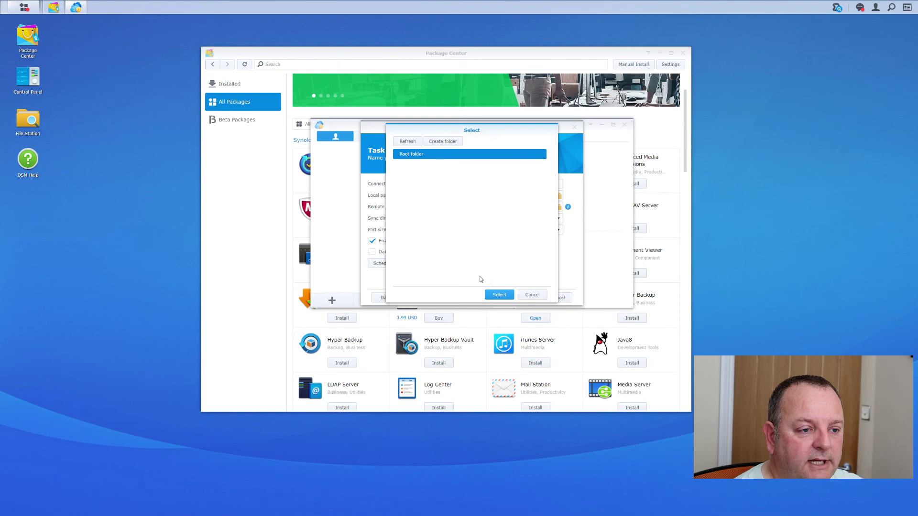
pyautogui.click(494, 297)
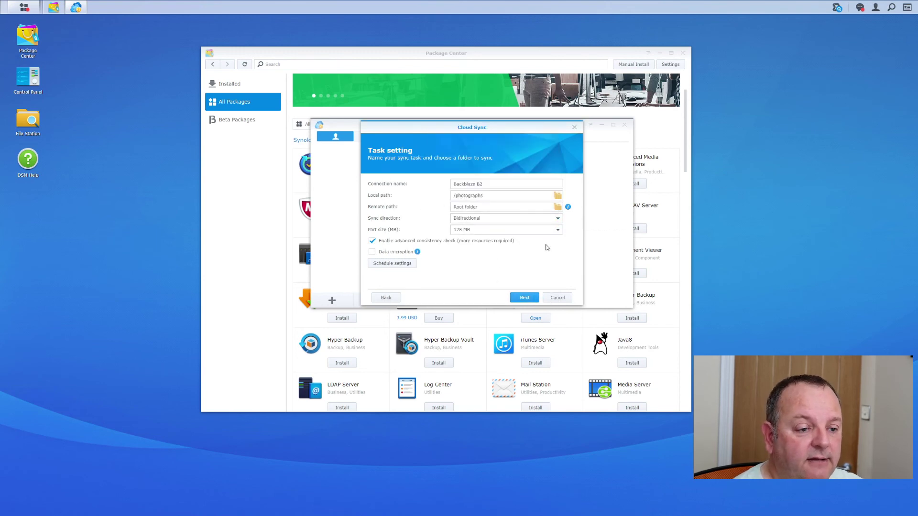
pyautogui.click(499, 220)
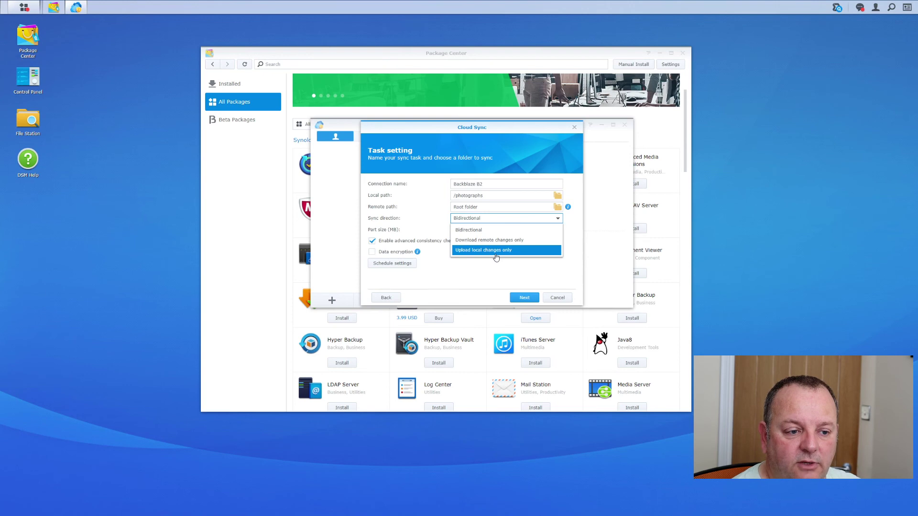
pyautogui.click(497, 250)
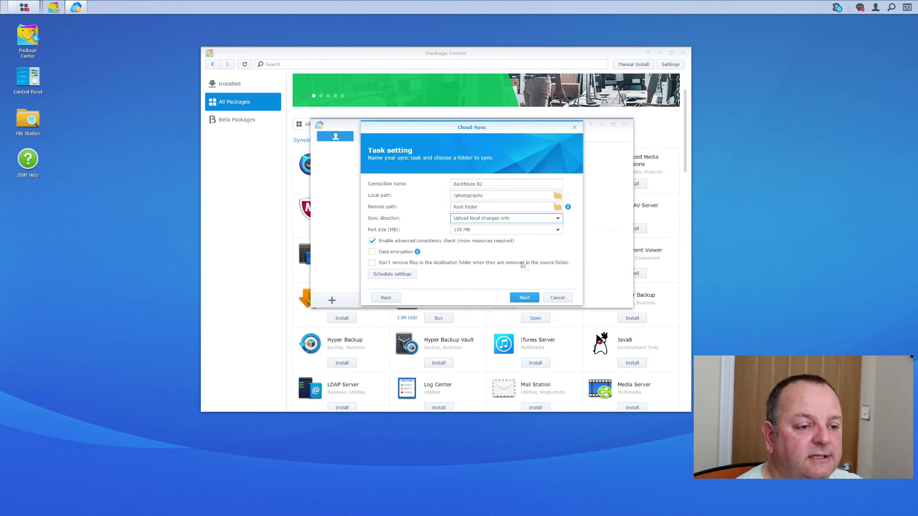
pyautogui.click(403, 278)
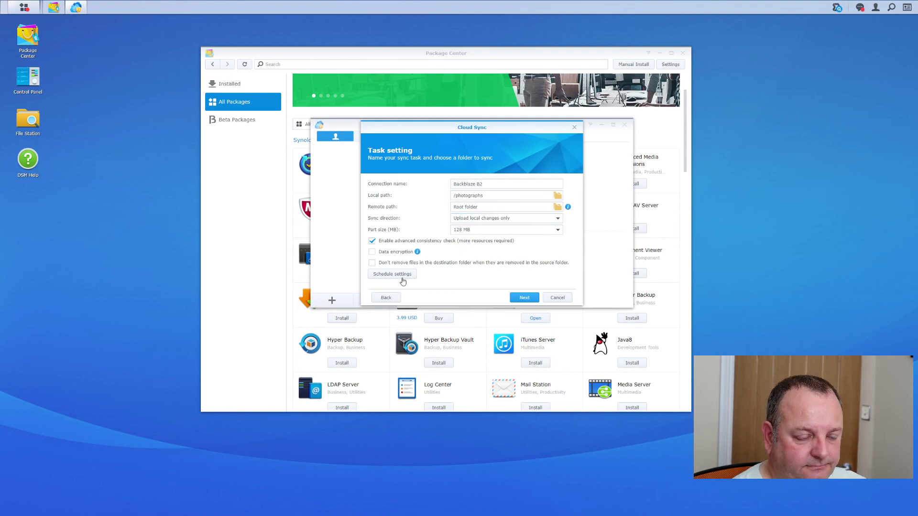
# - Enable the sync schedule to run at all hours and accept it
pyautogui.click(403, 276)
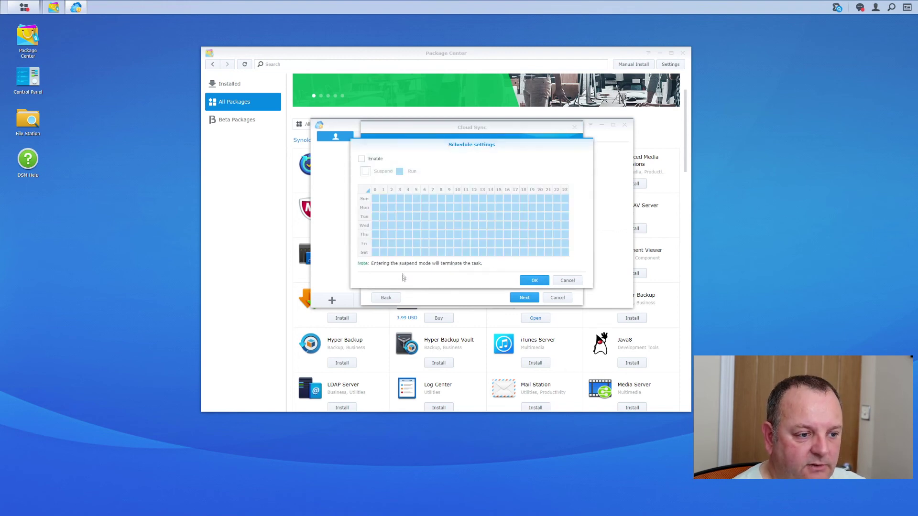
pyautogui.click(362, 160)
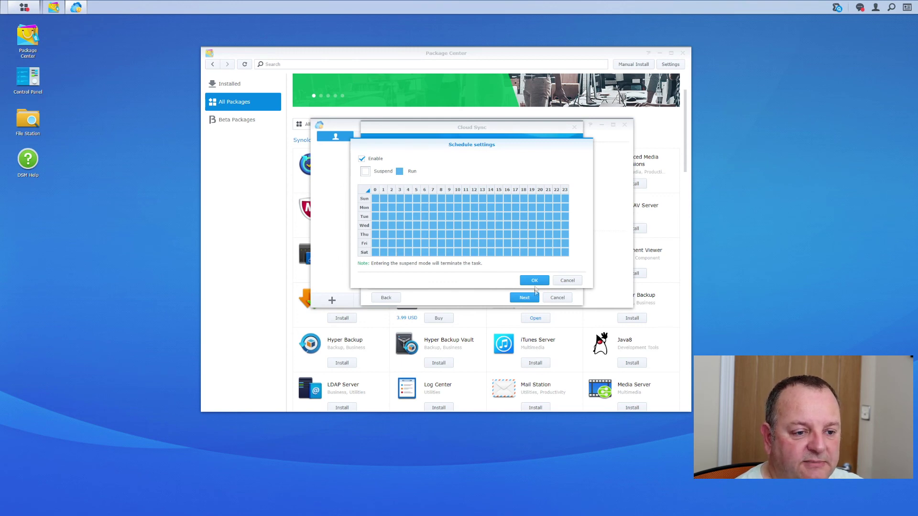
pyautogui.click(535, 282)
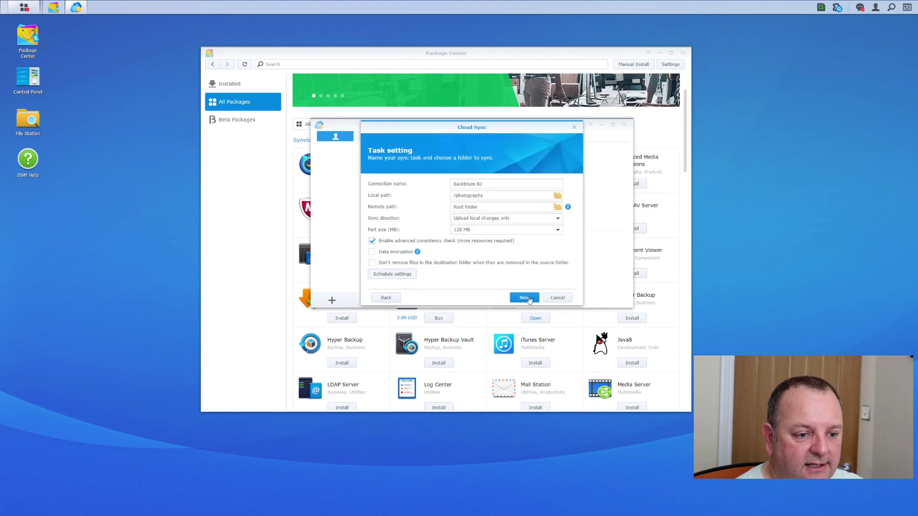
# - Confirm the settings summary and apply to create the Backblaze B2 sync task, dismissing the completion message
pyautogui.click(526, 299)
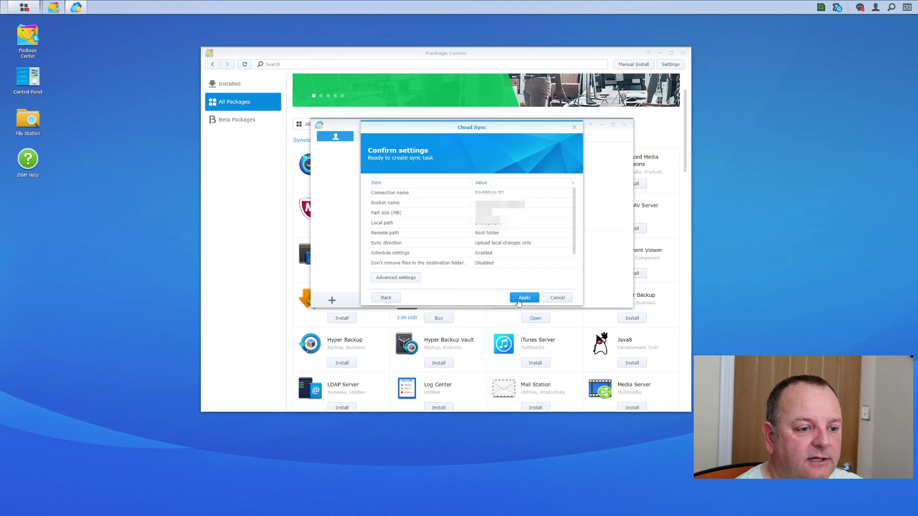
pyautogui.click(524, 302)
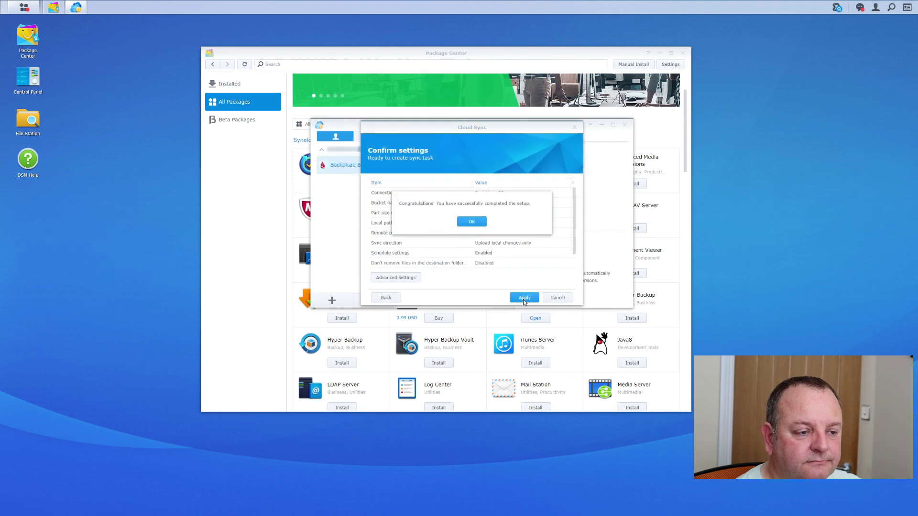
pyautogui.click(481, 228)
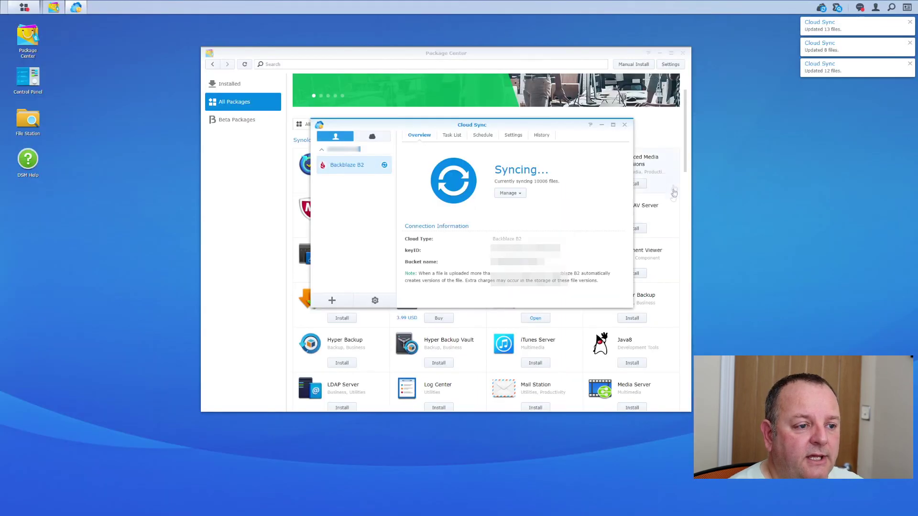
# - Close the Cloud Sync and Package Center windows while the B2 upload continues
pyautogui.click(625, 125)
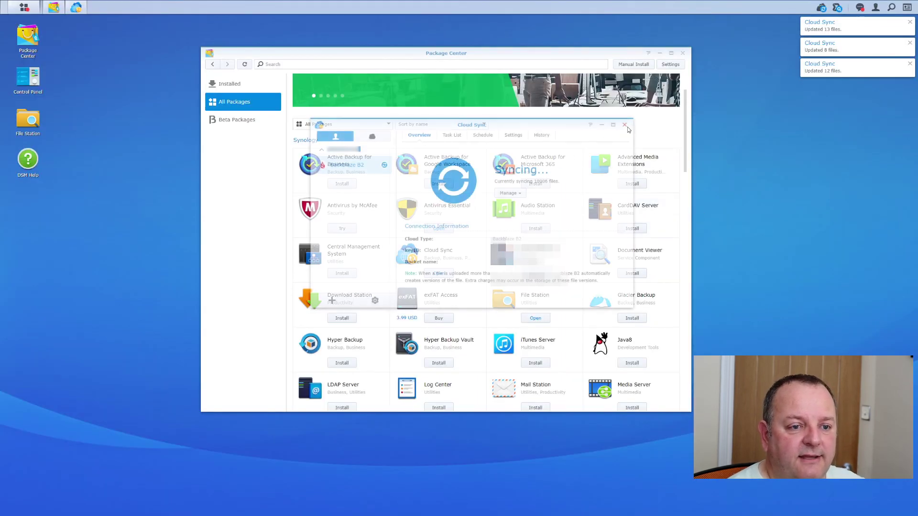
pyautogui.click(684, 54)
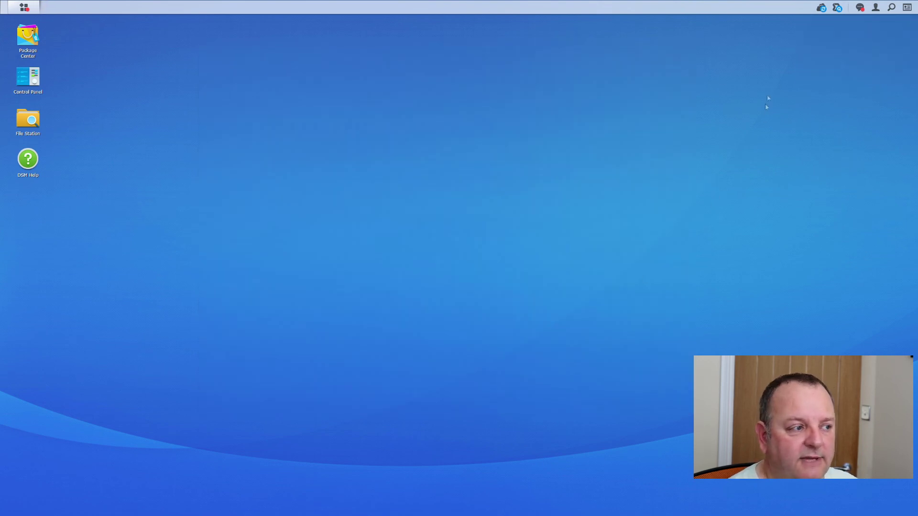